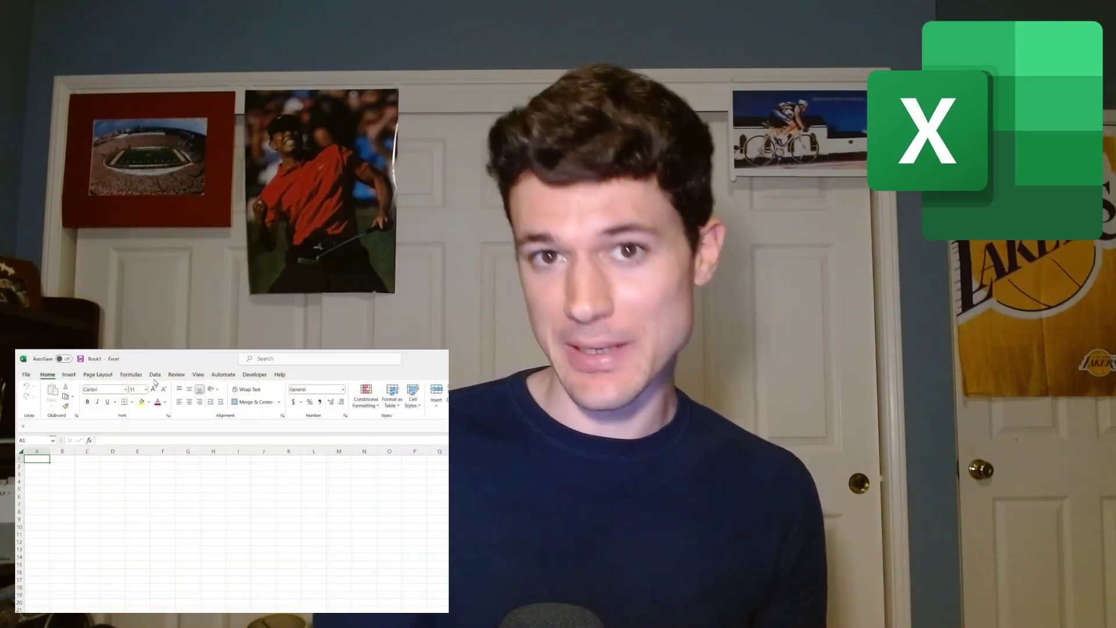
Preview the Data Validation settings and their Allow list of entry types
click(154, 375)
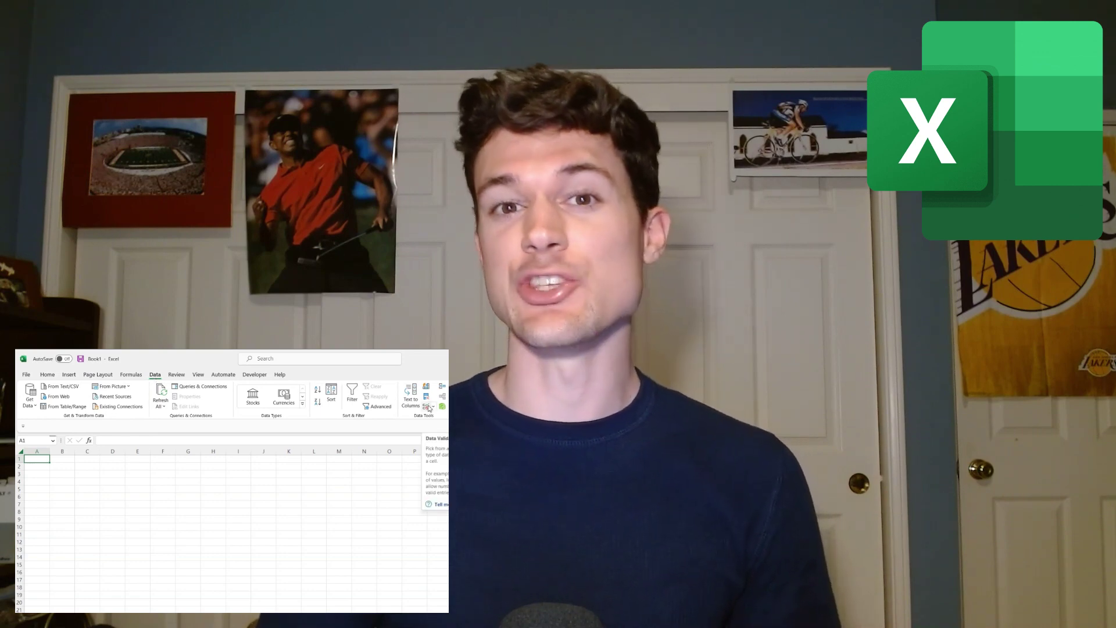
click(427, 406)
click(277, 509)
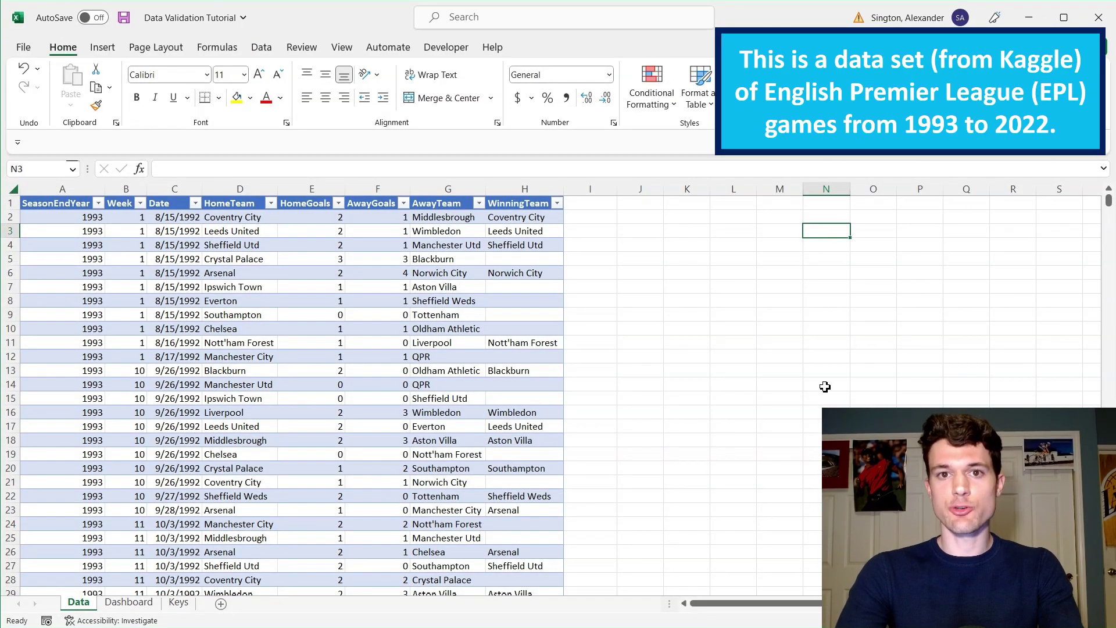
key(ctrl+Left)
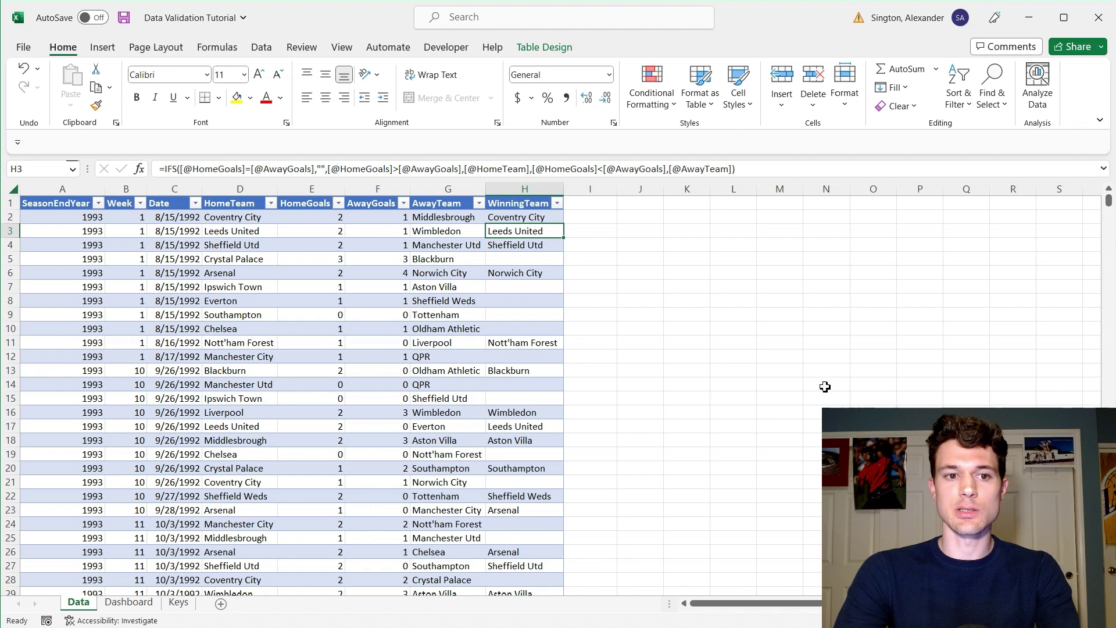
Move to the Dashboard sheet and inspect the FILTER formula in A2 and the team cell N4
key(ctrl+Page_Down)
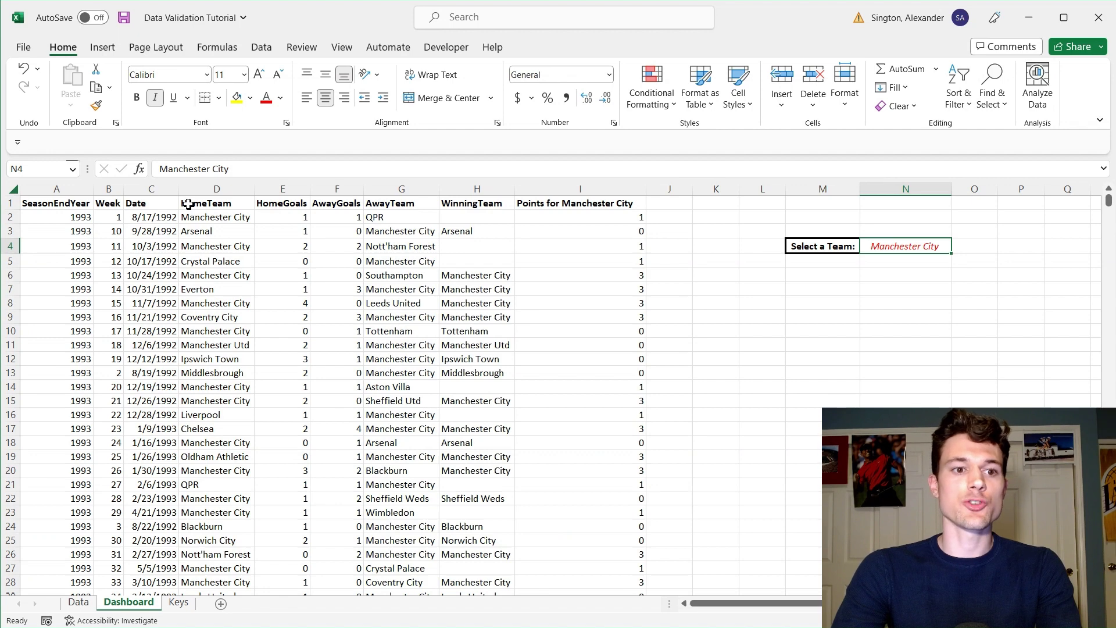
click(80, 214)
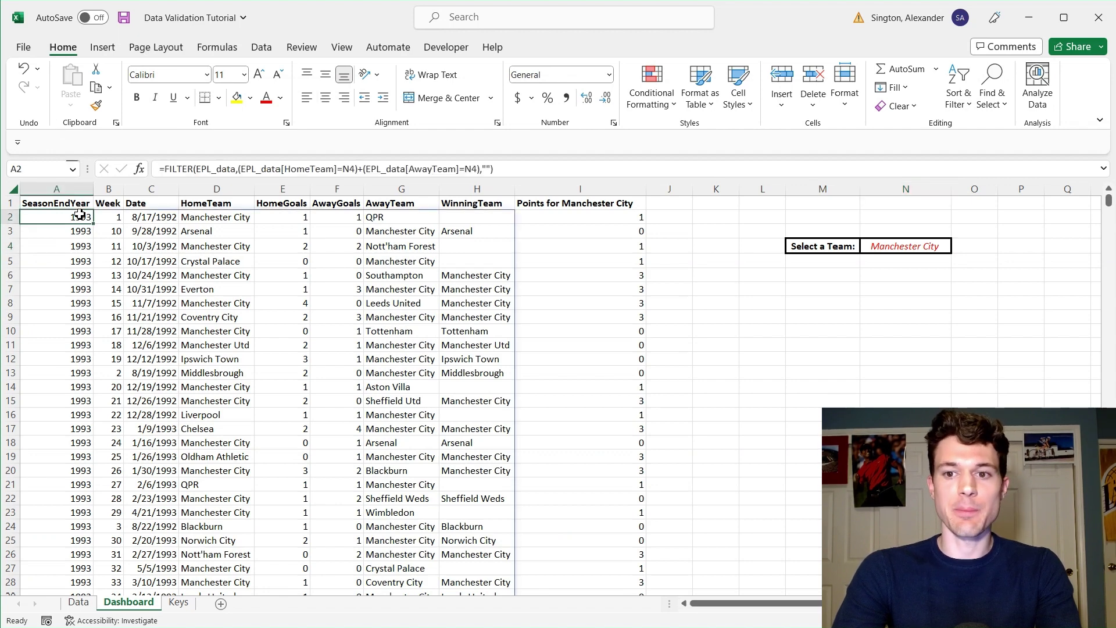
click(914, 246)
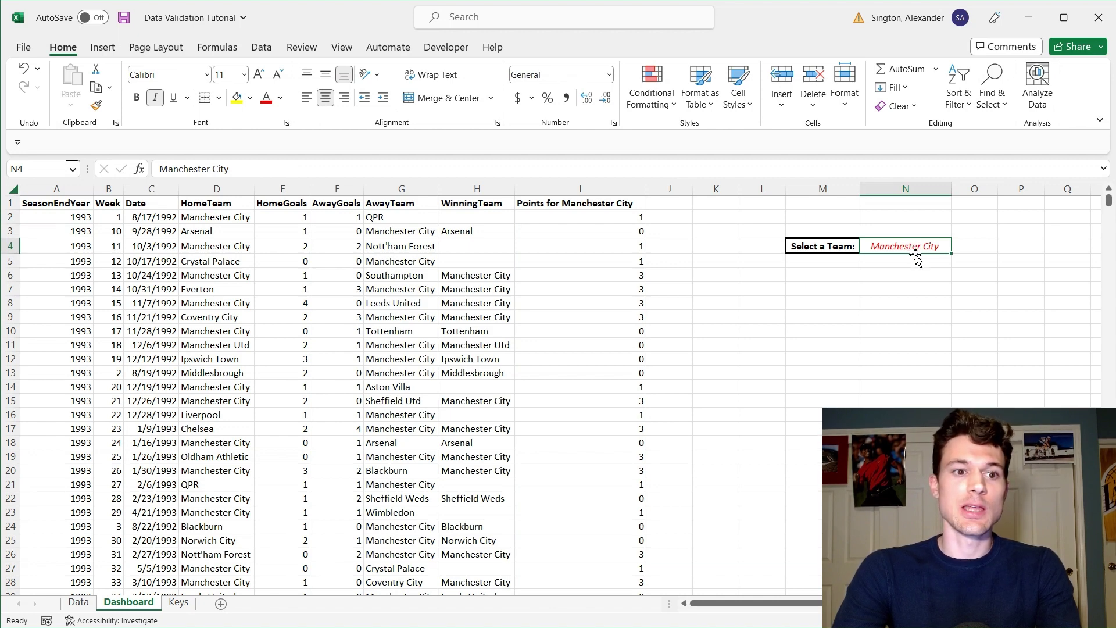
click(91, 222)
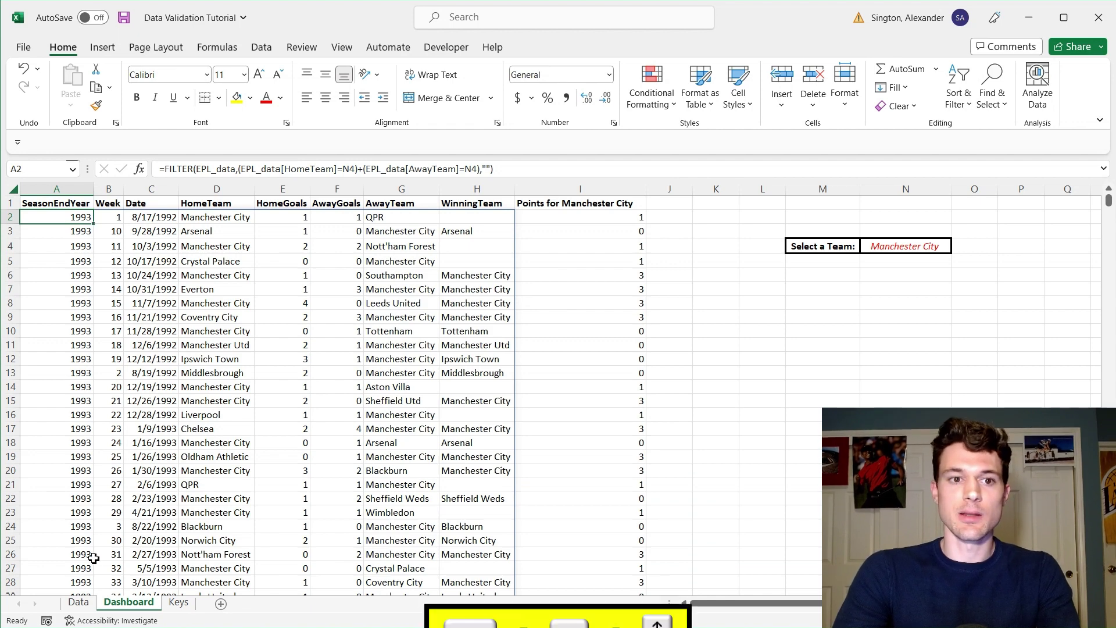
key(ctrl+Page_Down)
key(ctrl+Page_Up)
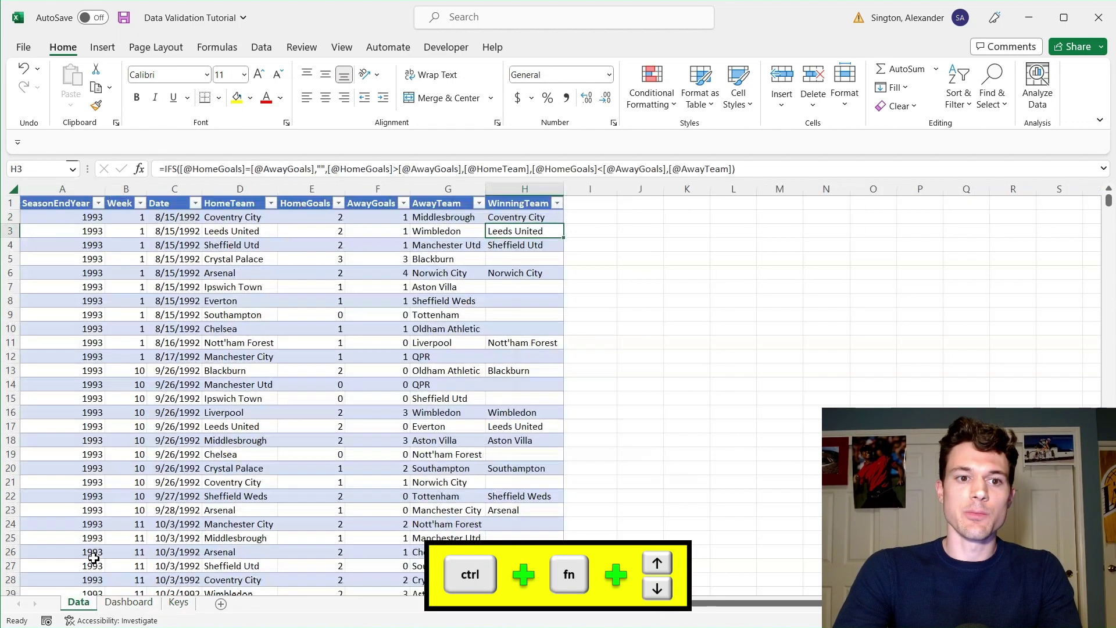
click(251, 257)
key(ctrl+space)
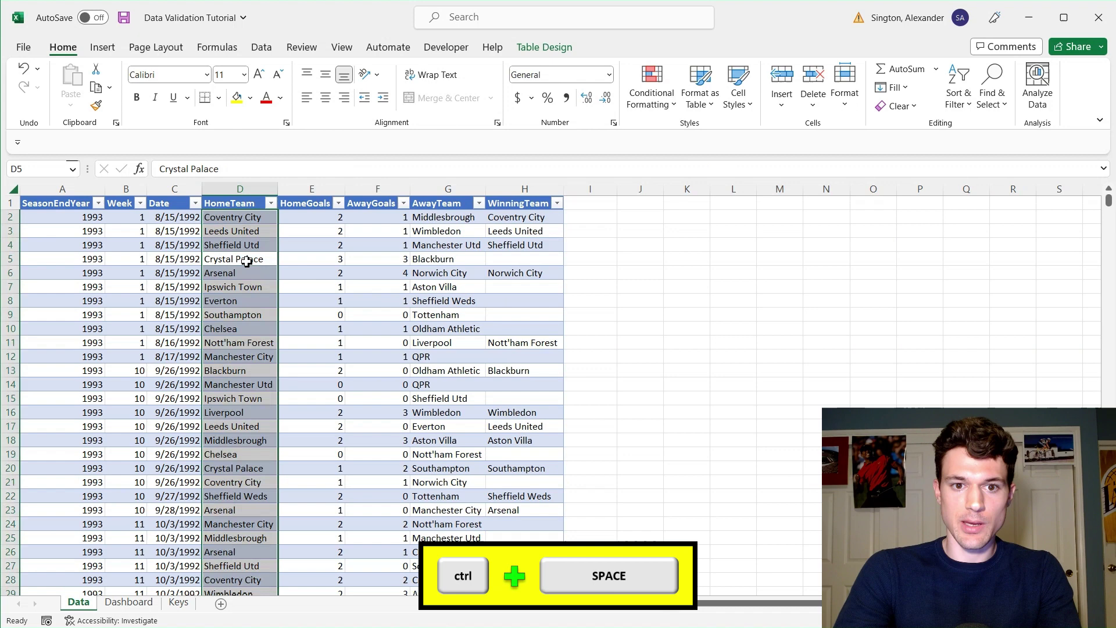
click(460, 265)
key(ctrl+space)
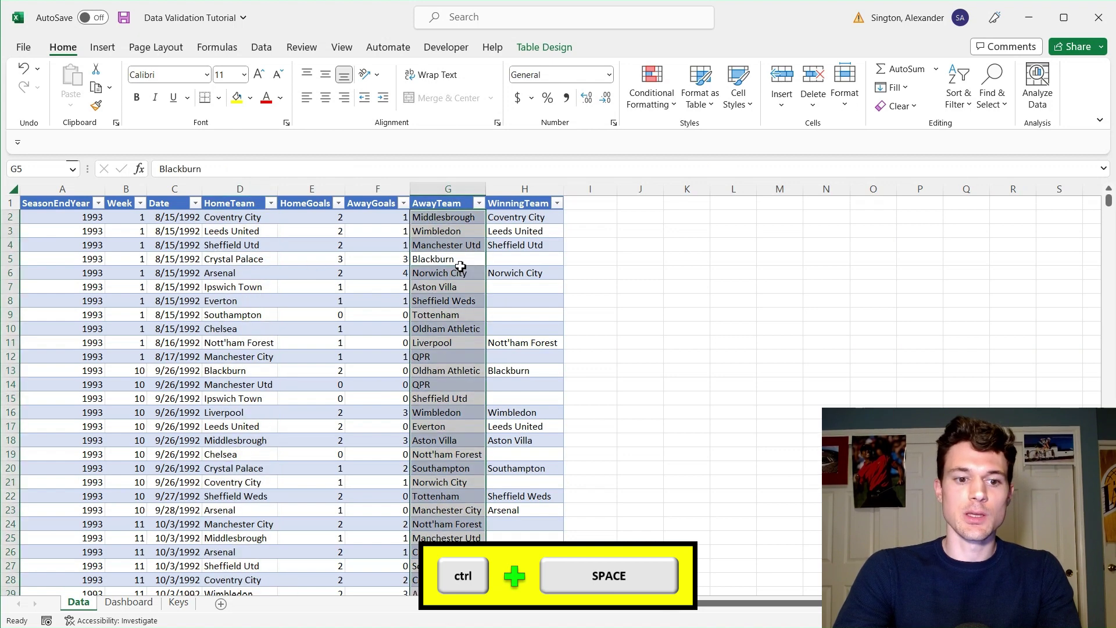
click(271, 495)
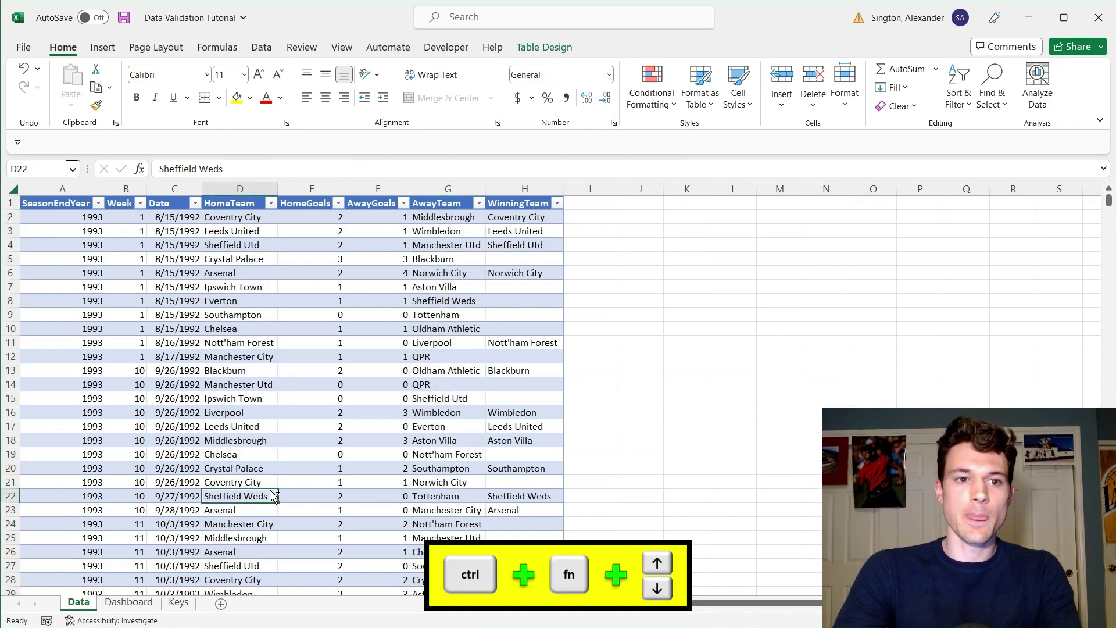
key(ctrl+Page_Down)
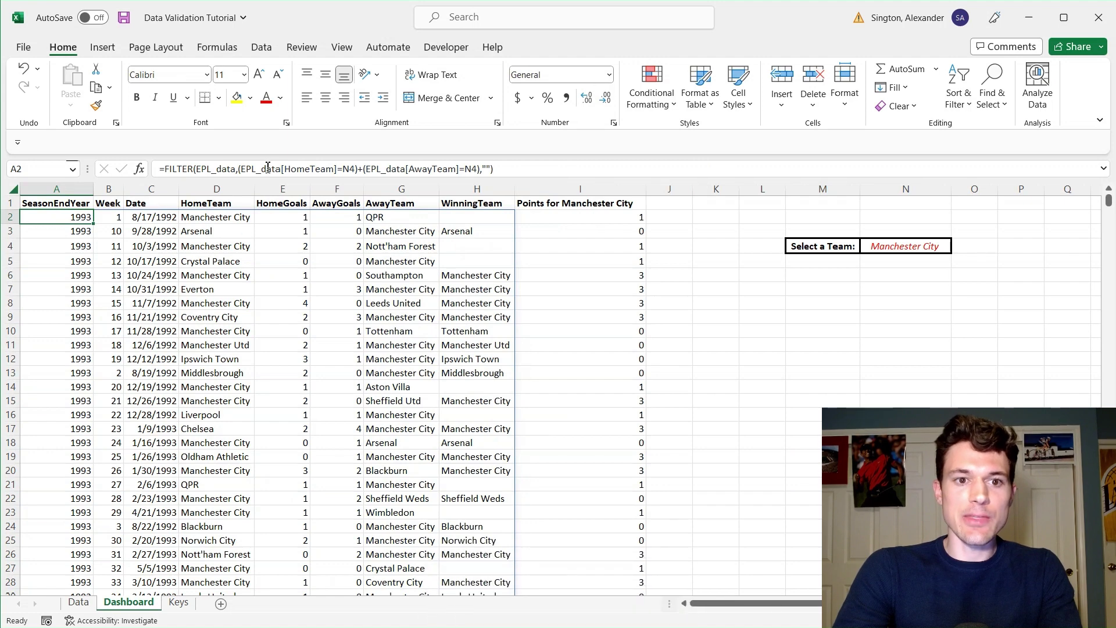
drag(240, 168, 357, 169)
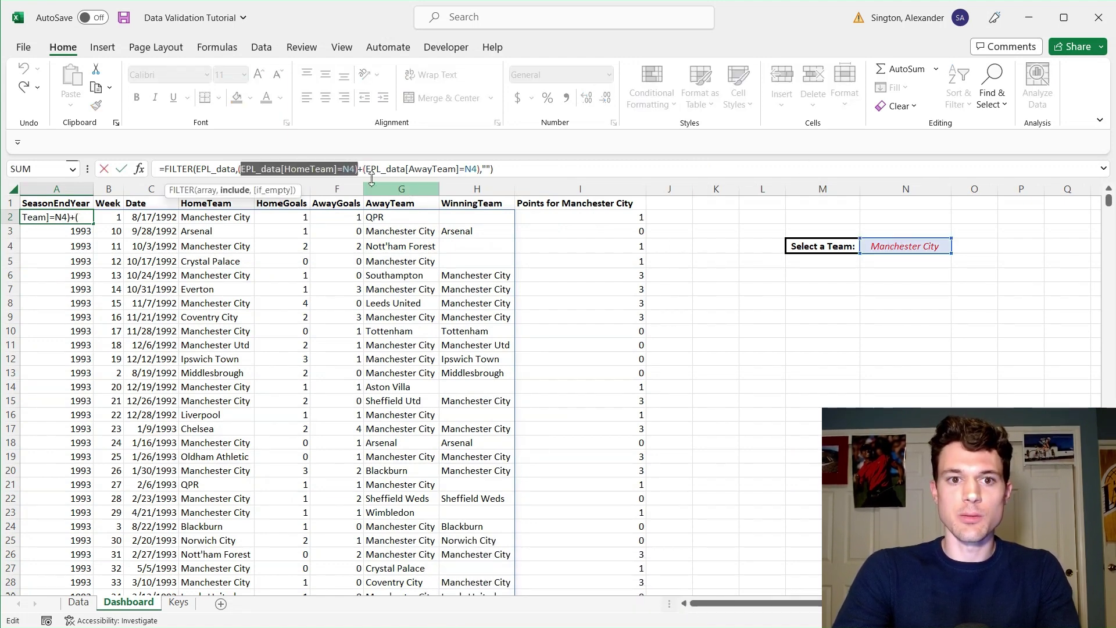
click(362, 170)
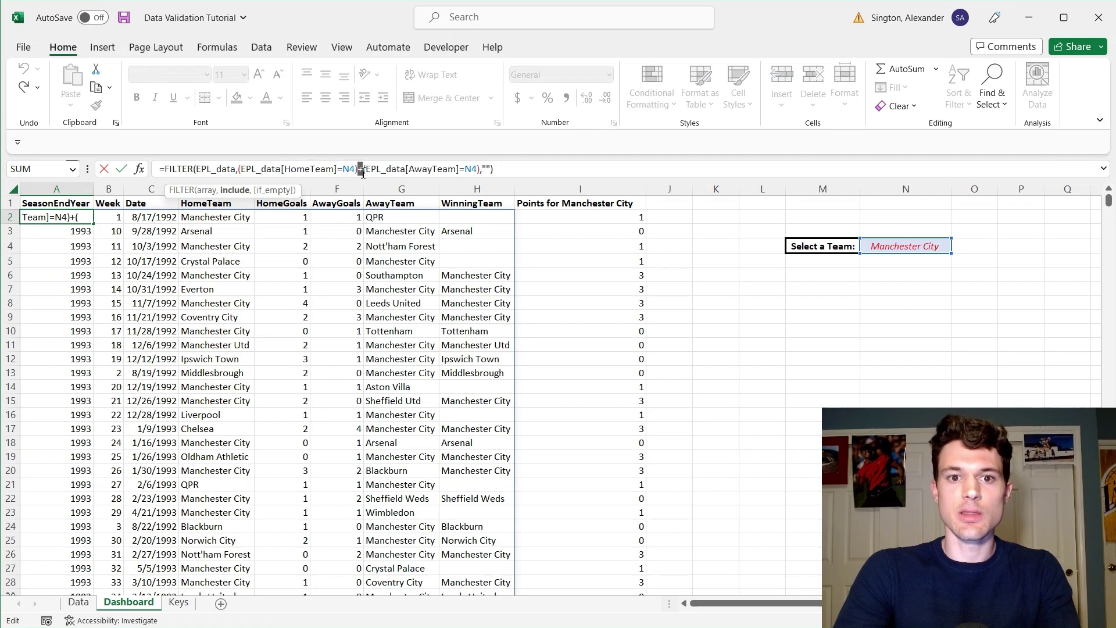
drag(371, 169, 483, 166)
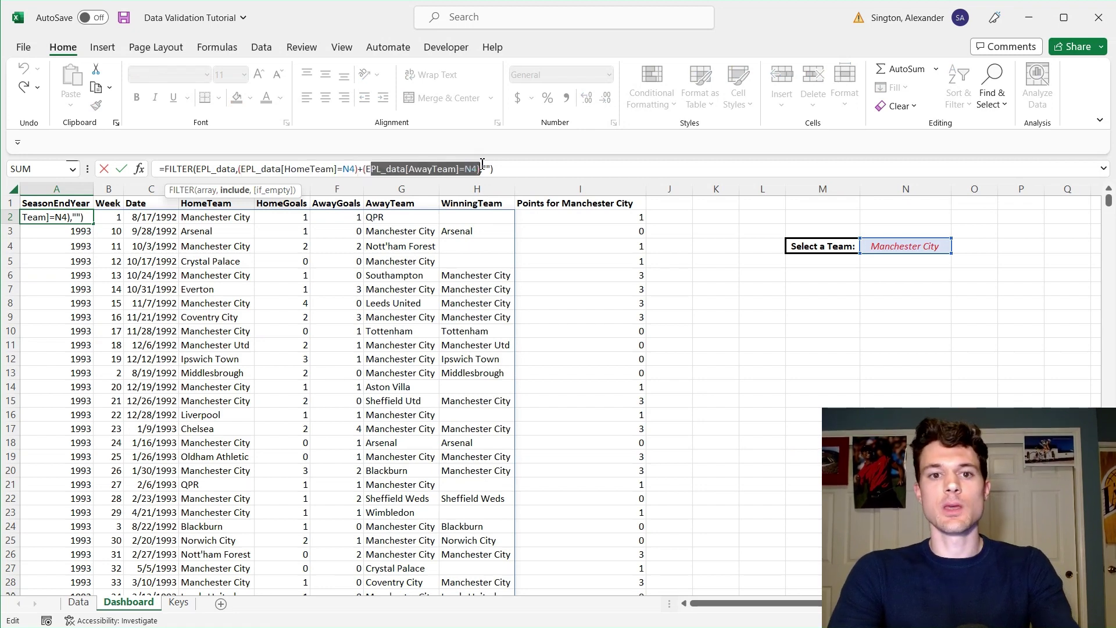
key(Escape)
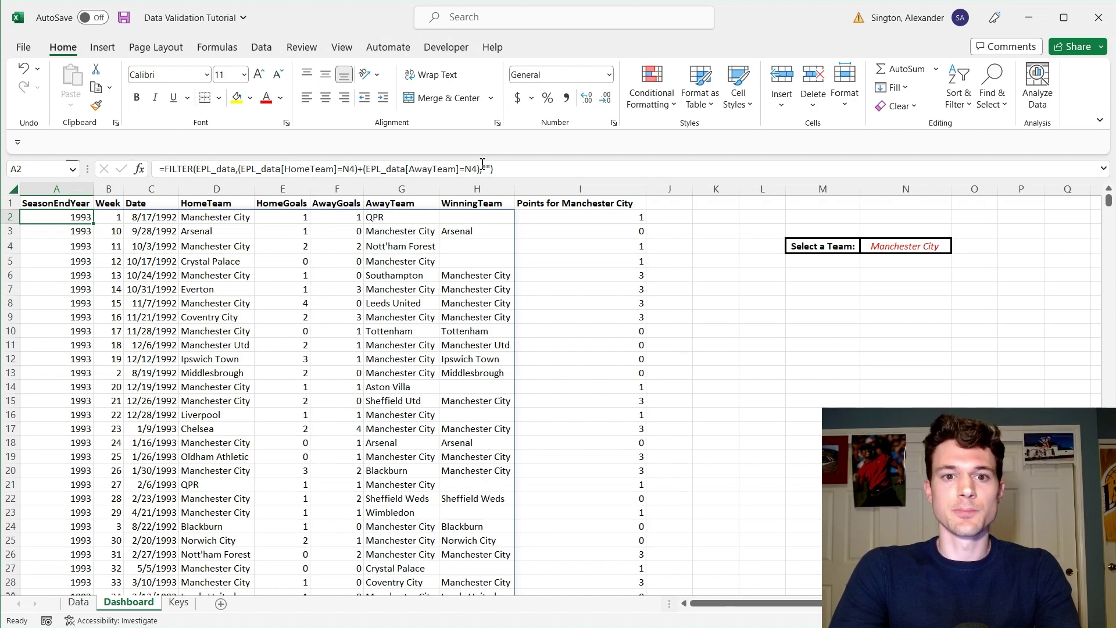
Review the points formulas, then hide the WinningTeam column H with Ctrl+0
click(598, 248)
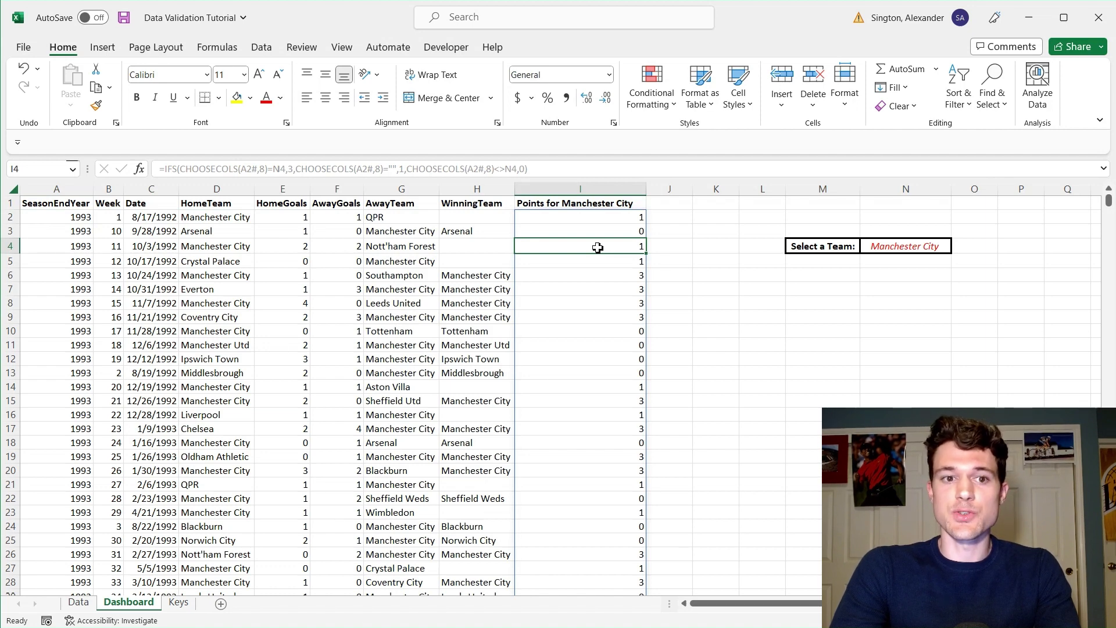
click(584, 207)
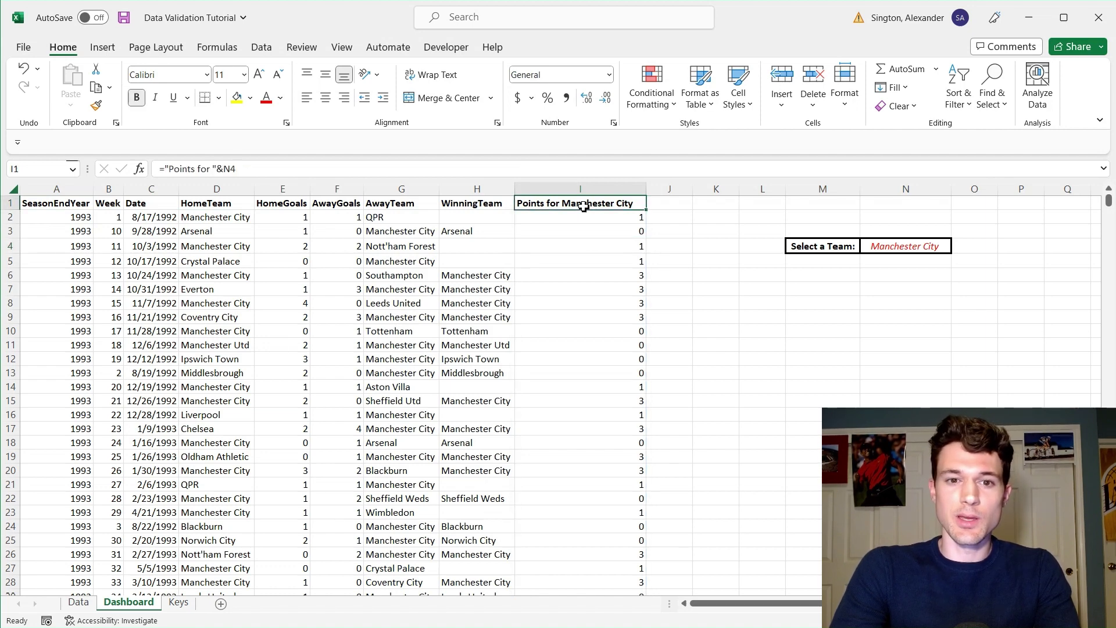
click(481, 259)
key(ctrl+space)
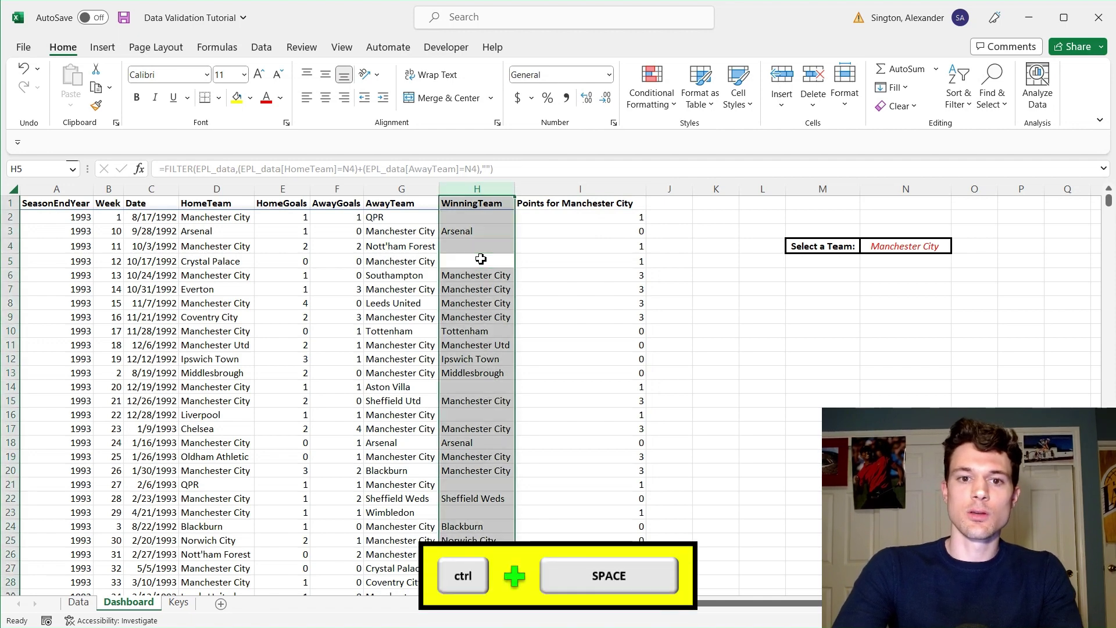
key(ctrl+0)
click(634, 261)
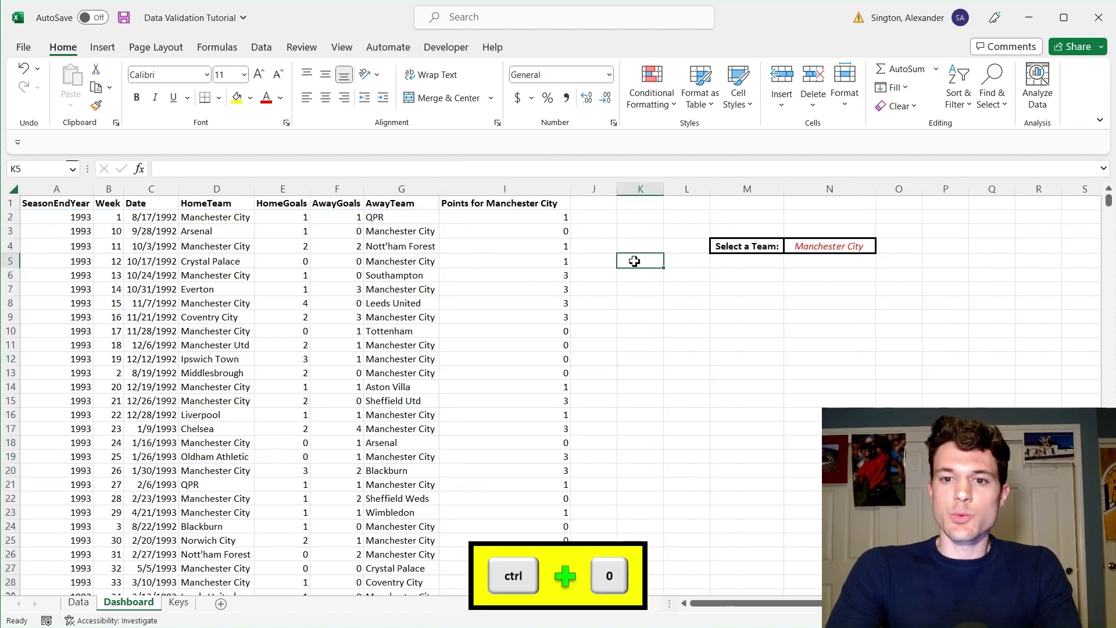
click(805, 247)
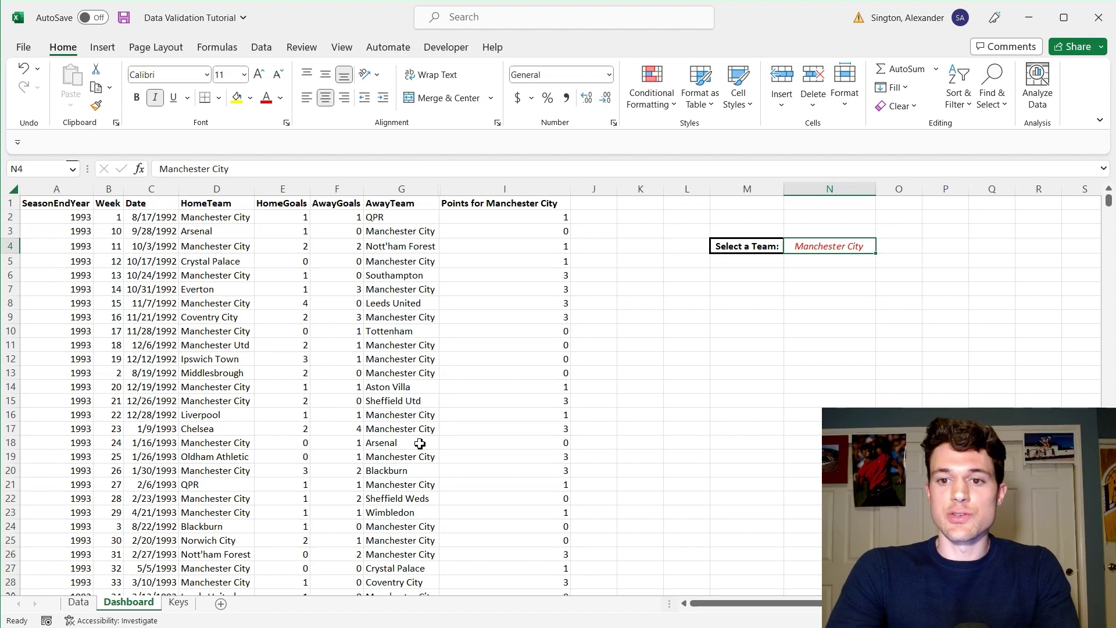
Enter QPR, then Arsenal, as the selected team in N4
text(QPR)
key(Return)
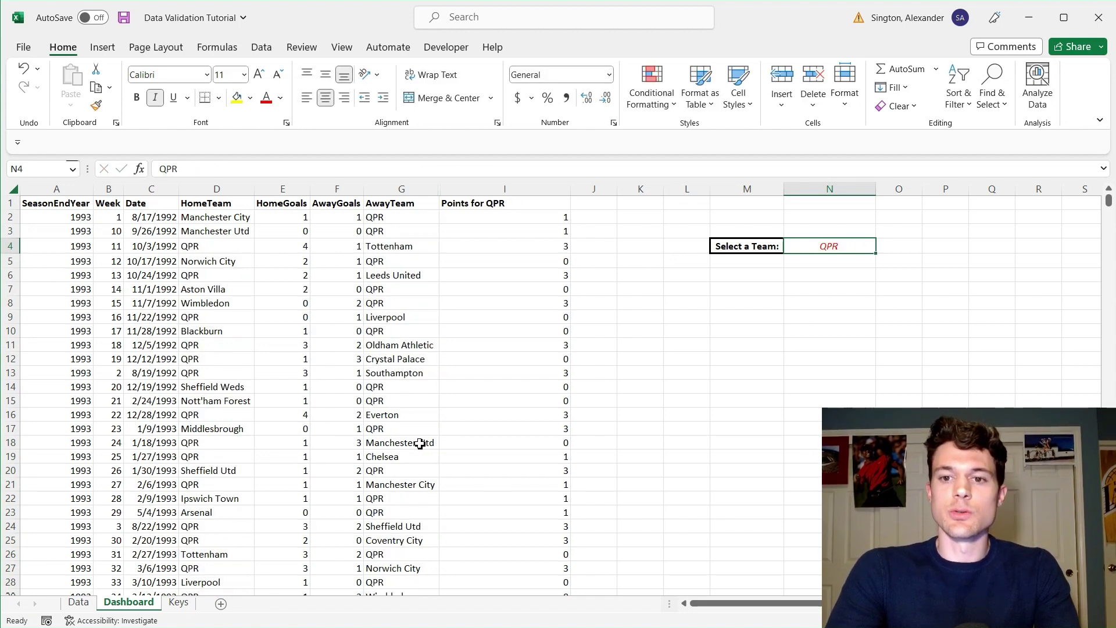
text(Arsenal)
key(Return)
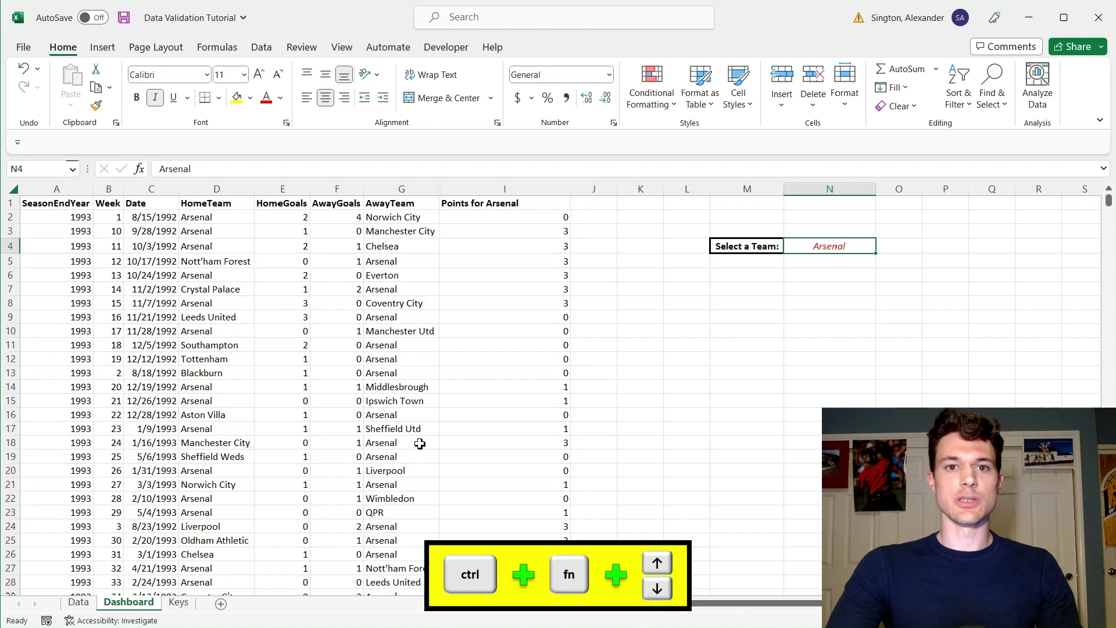
Check the Keys sheet and the HomeTeam and AwayTeam column extents on the Data sheet
key(ctrl+Page_Down)
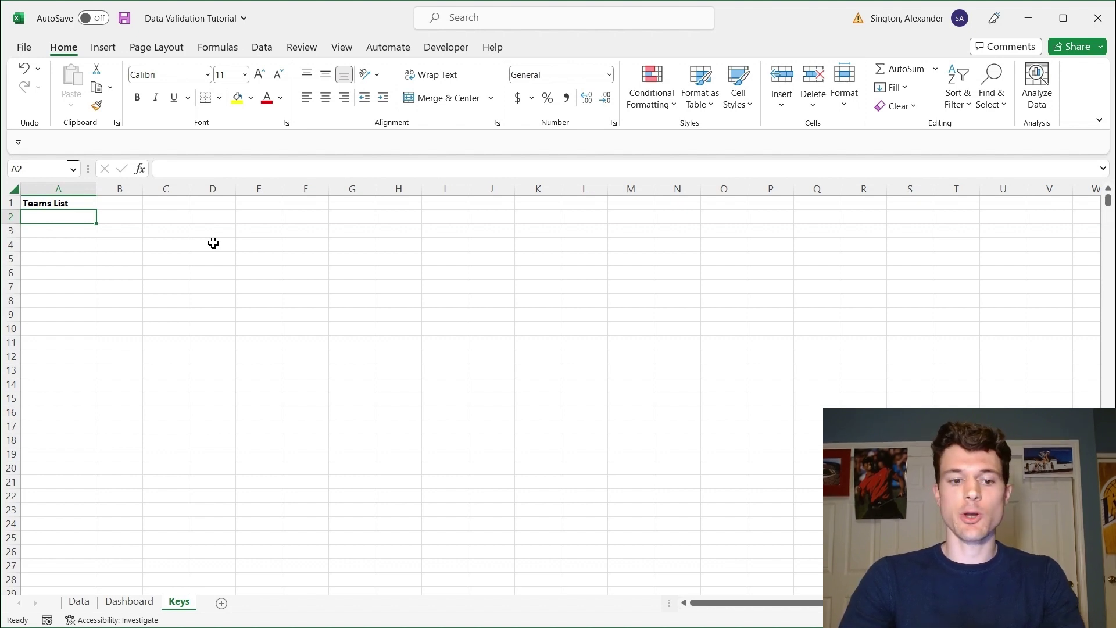
key(ctrl+Page_Up)
key(ctrl+Page_Up)
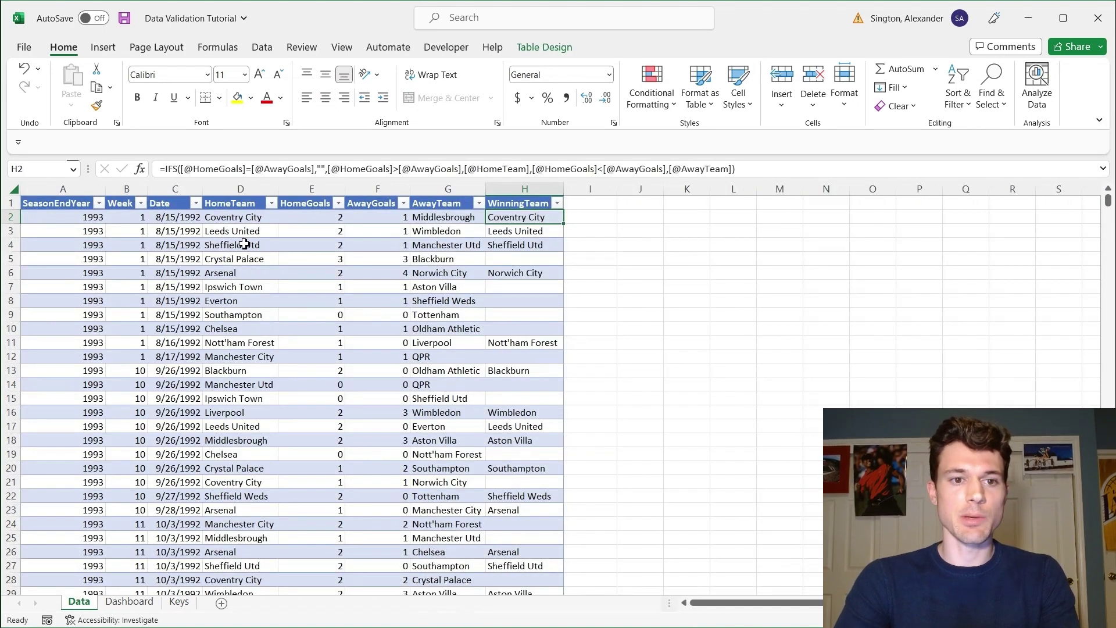
click(241, 247)
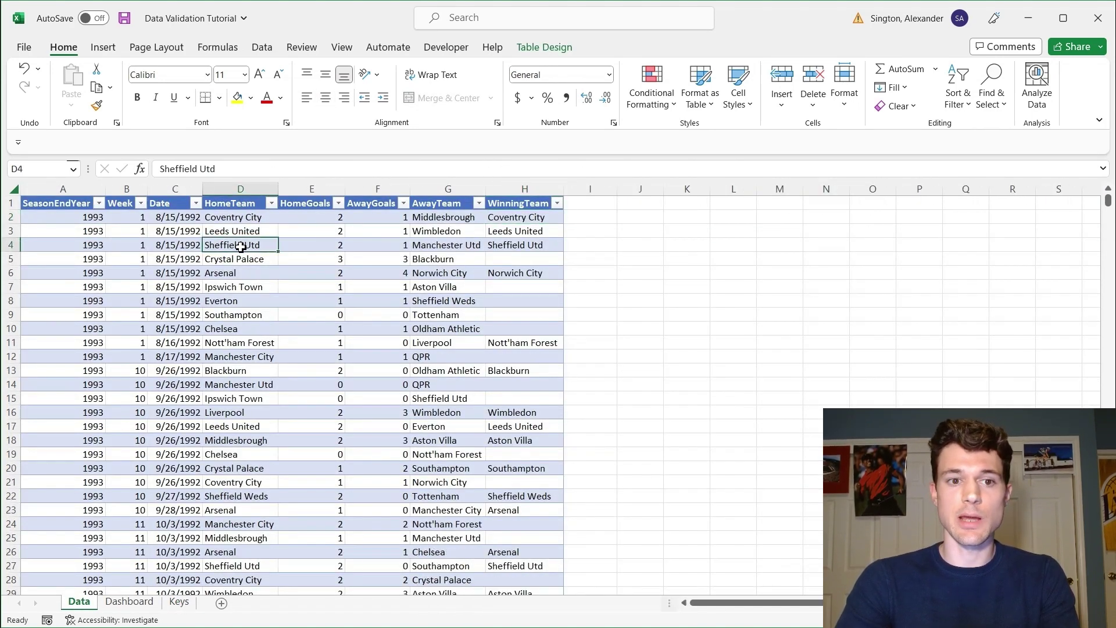
key(ctrl+shift+Down)
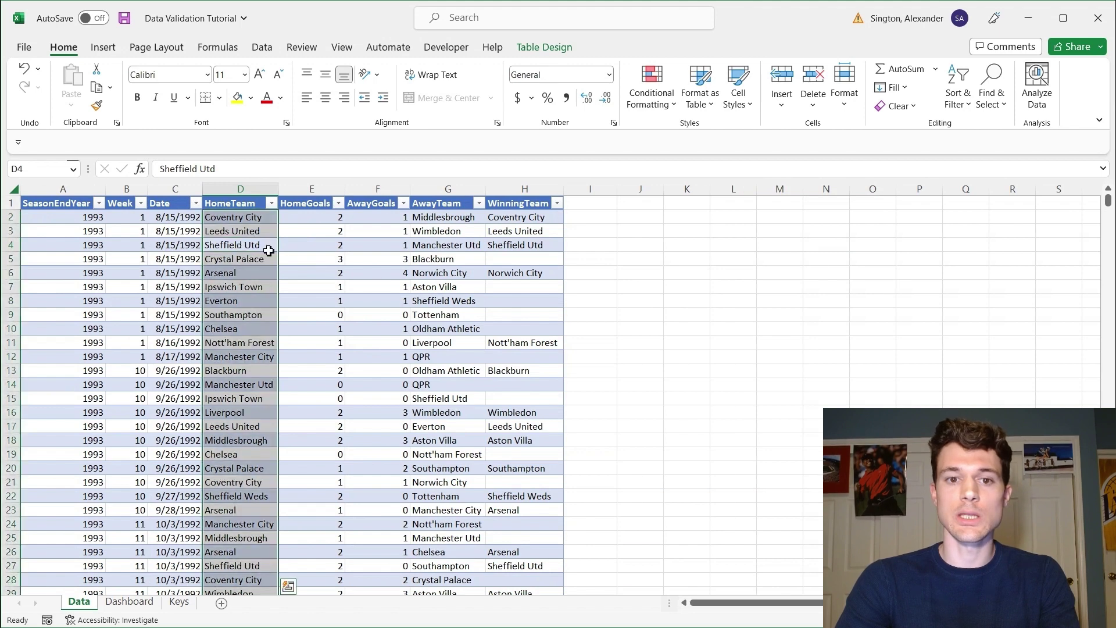
click(437, 289)
key(ctrl+shift+Down)
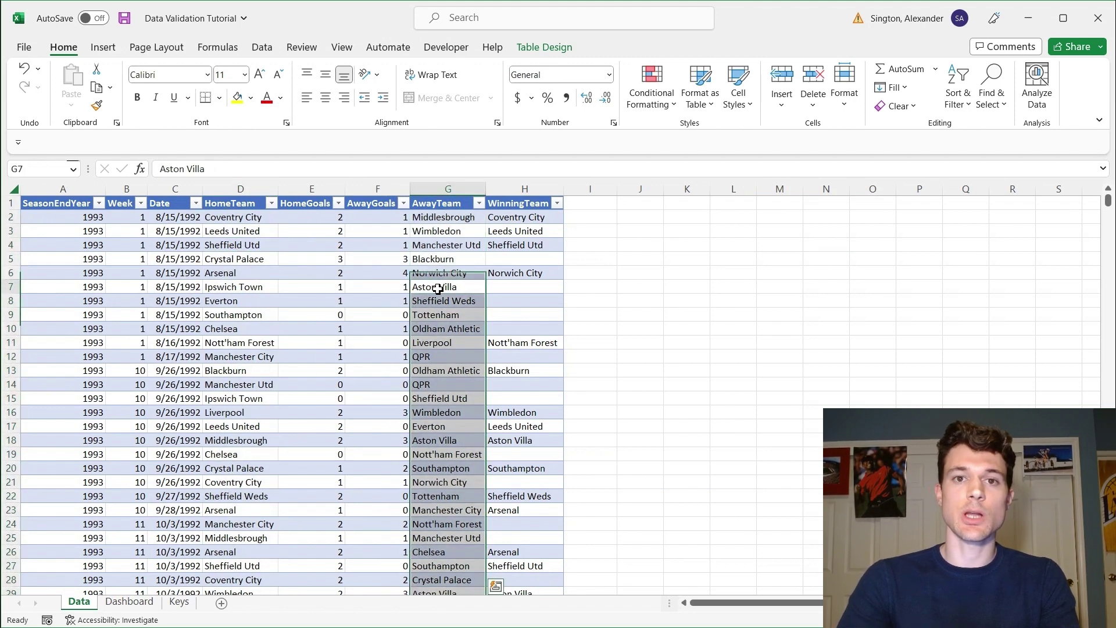
click(437, 289)
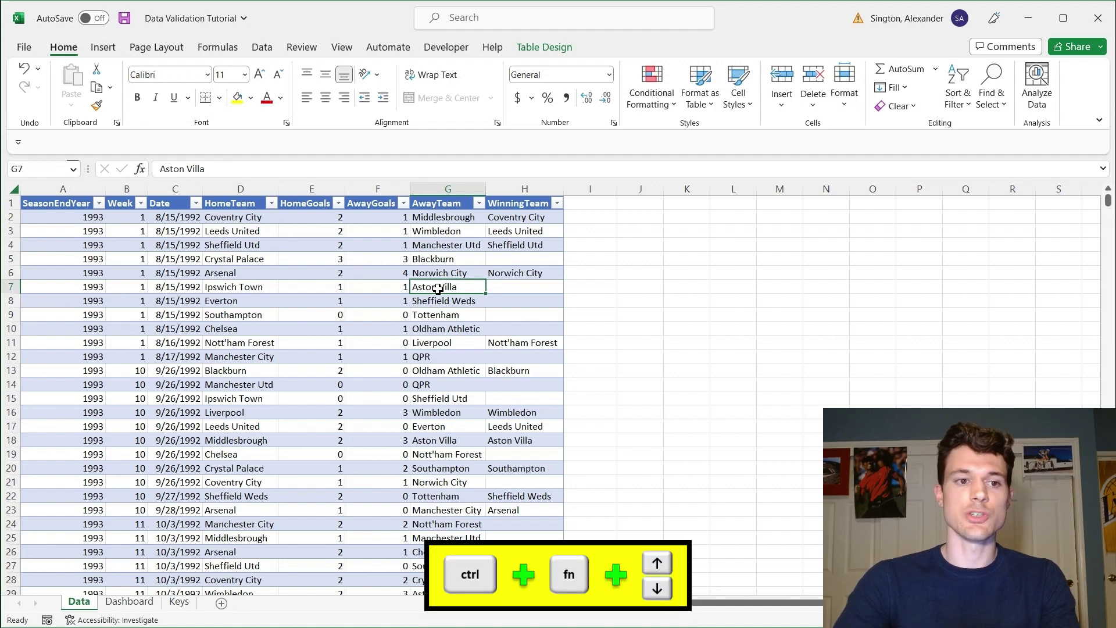
key(ctrl+Page_Down)
key(ctrl+Page_Down)
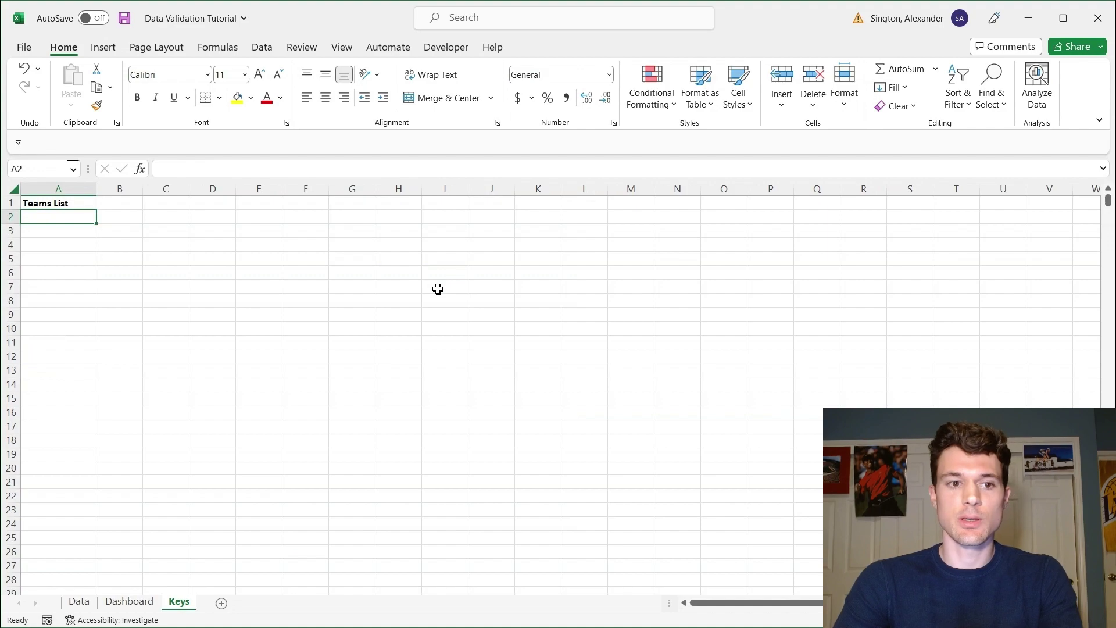
Enter =VSTACK(EPL_data[HomeTeam],EPL_data[AwayTeam]) in Keys A2 to stack all team names
text(=vst)
key(Tab)
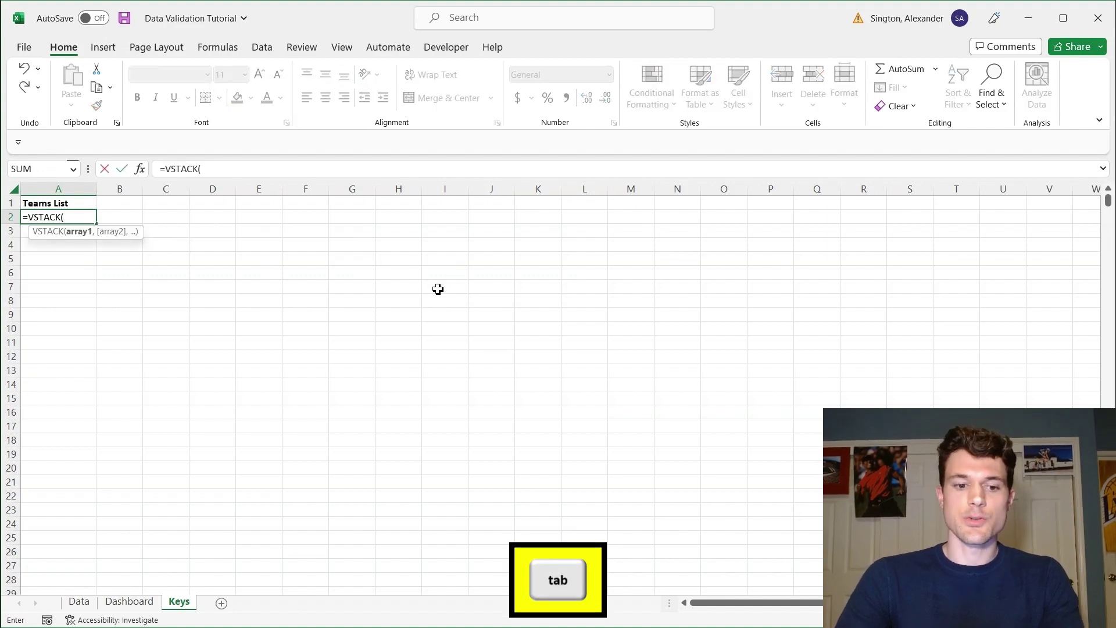
key(ctrl+Page_Up)
key(ctrl+Page_Up)
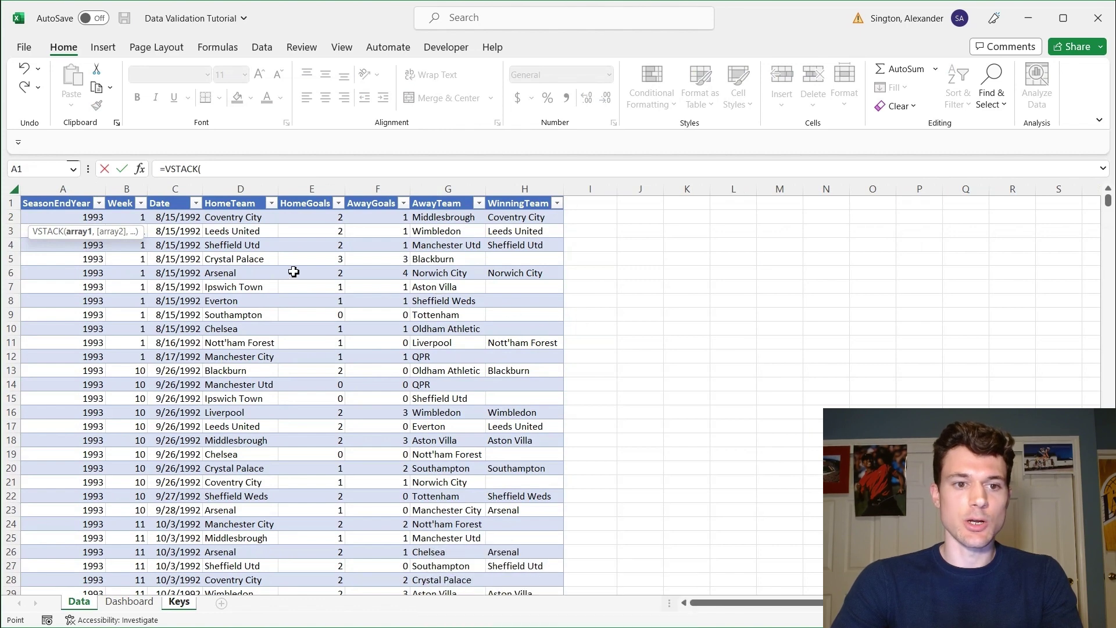
click(233, 275)
key(ctrl+space)
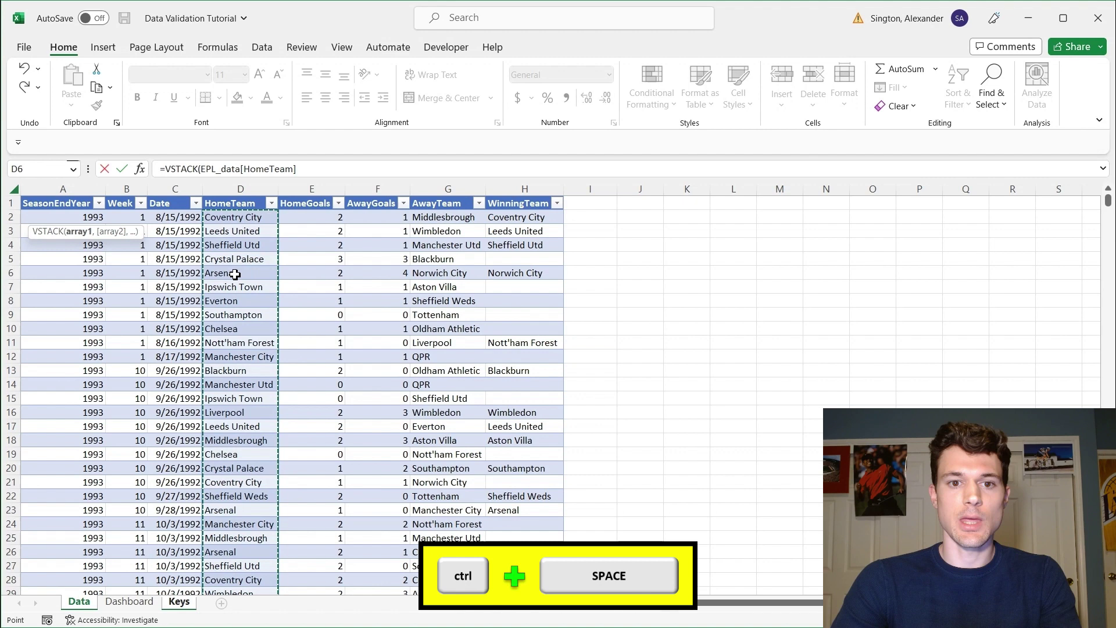
text(,)
click(456, 275)
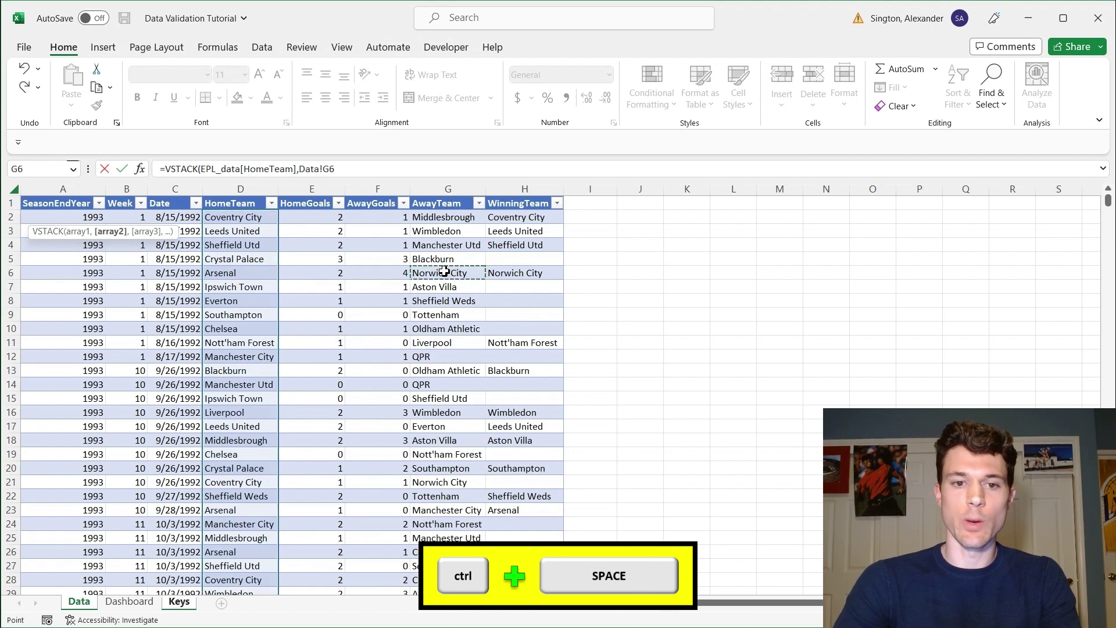
key(ctrl+space)
text())
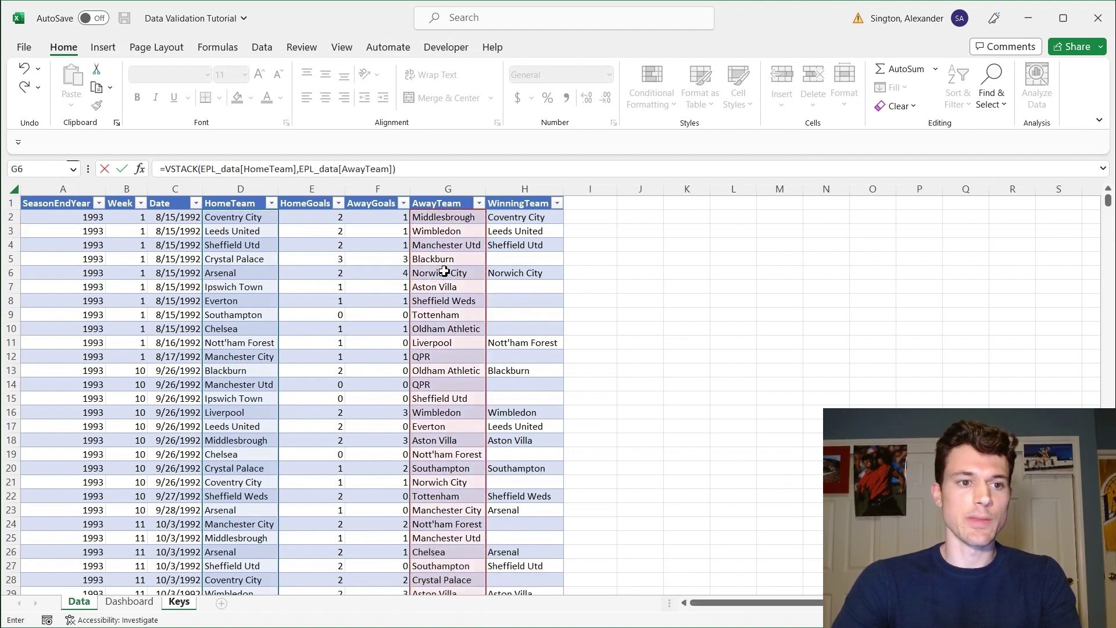
key(Return)
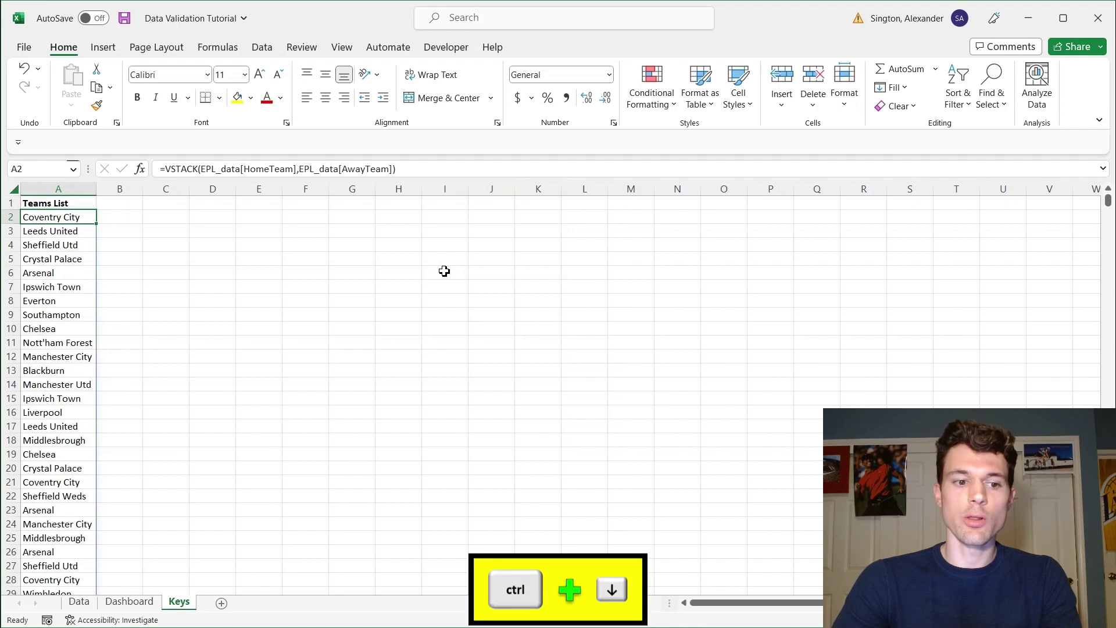
Check where the stacked team list in column A ends
key(ctrl+Down)
key(Down)
key(Up)
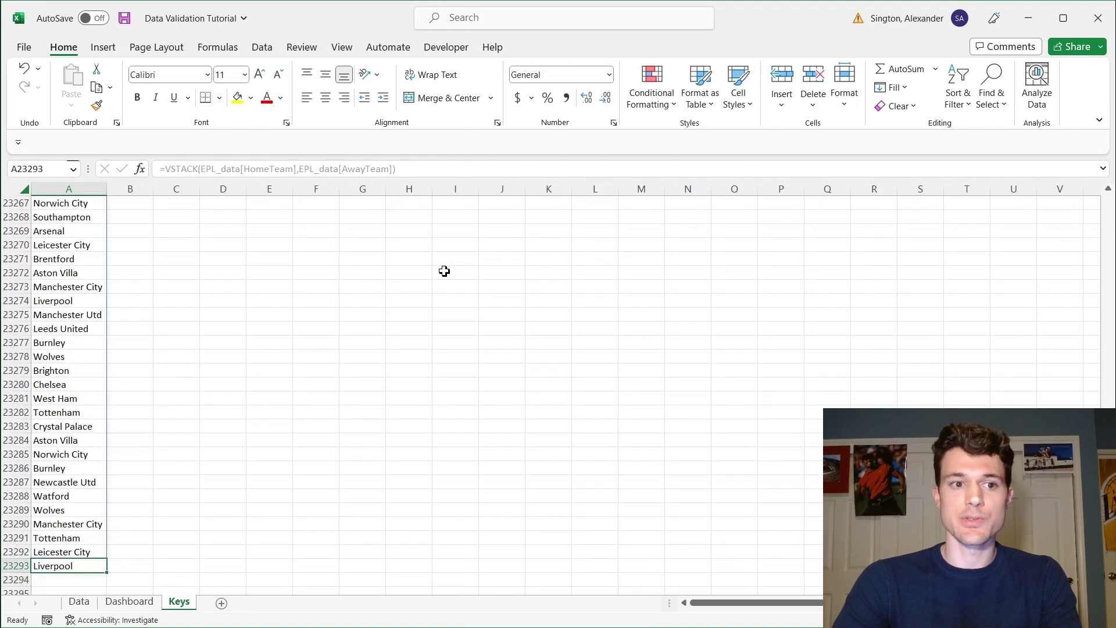
key(ctrl+Up)
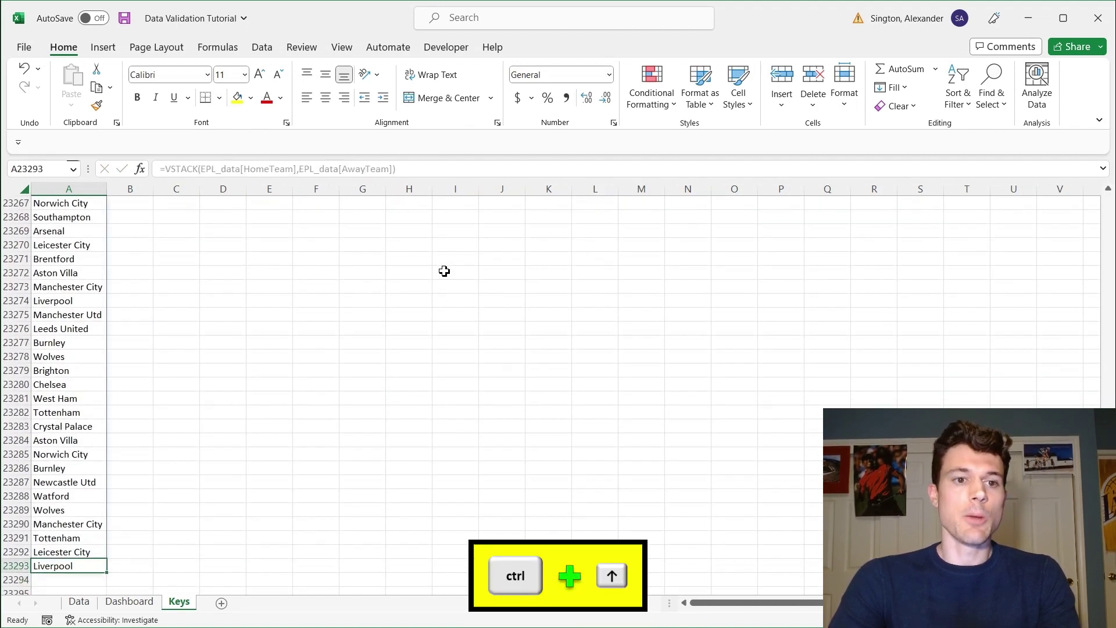
key(Down)
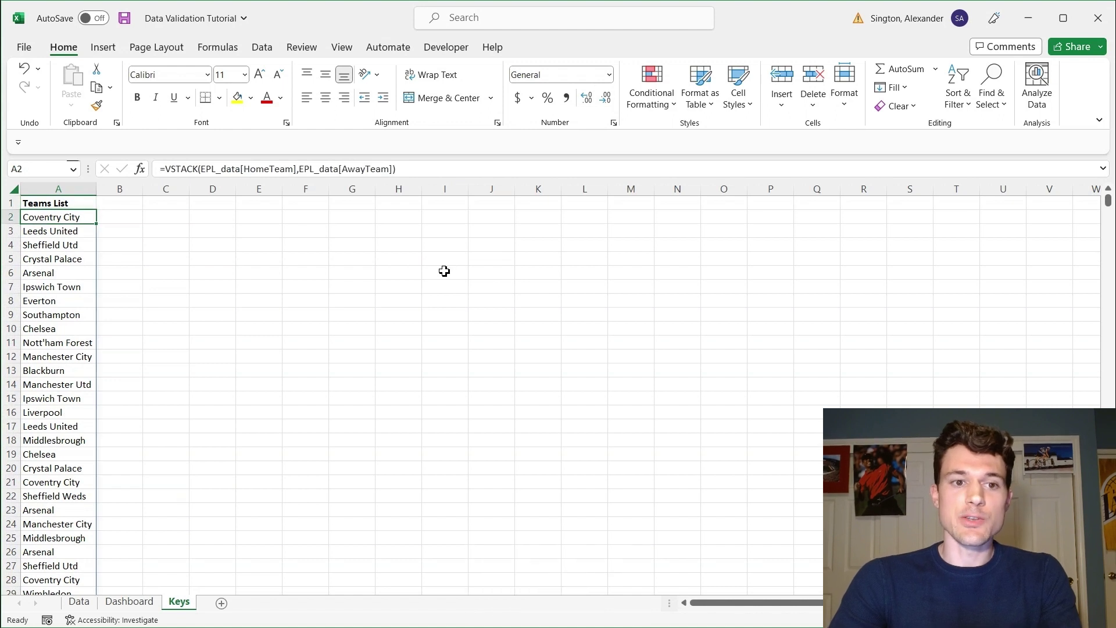
Wrap the A2 formula in UNIQUE so the list shows 50 distinct teams ending at A51
click(169, 168)
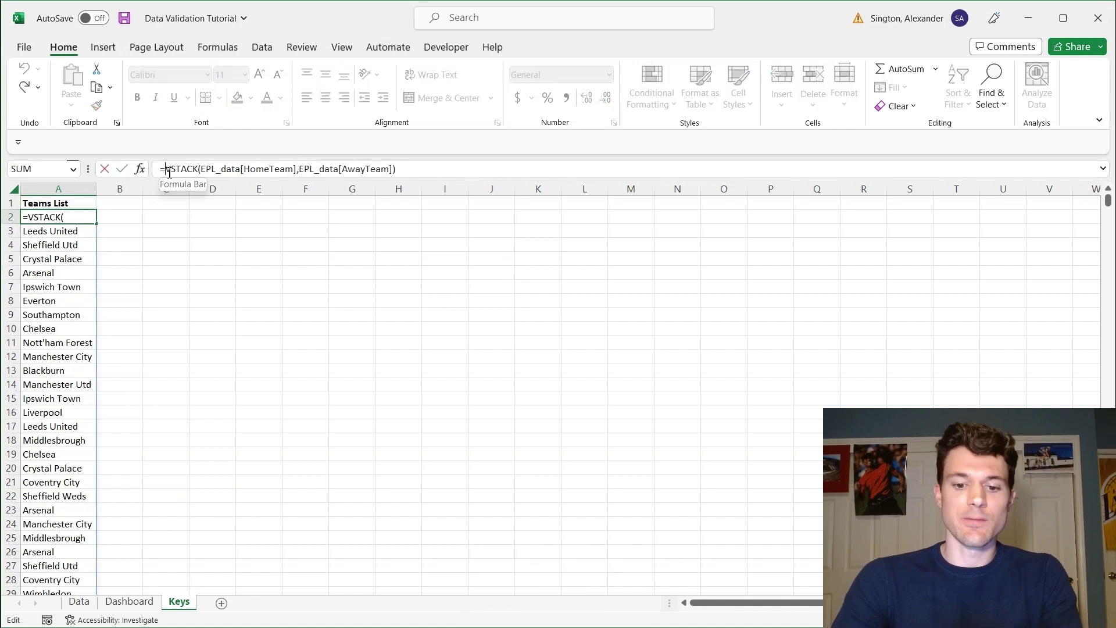
text(UNIQ)
key(Tab)
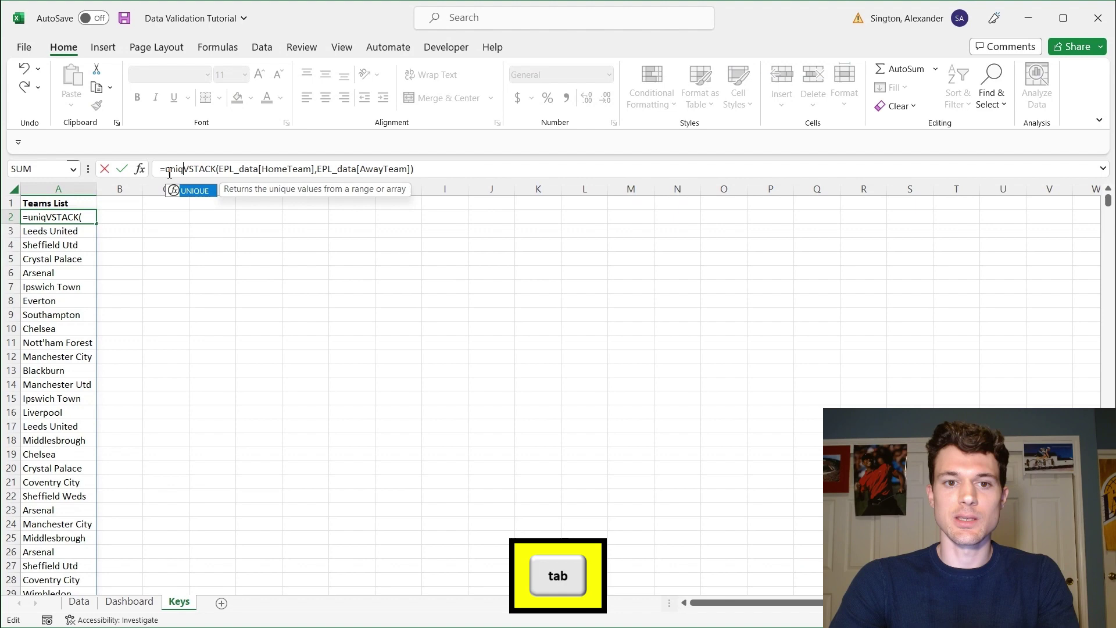
click(482, 174)
text())
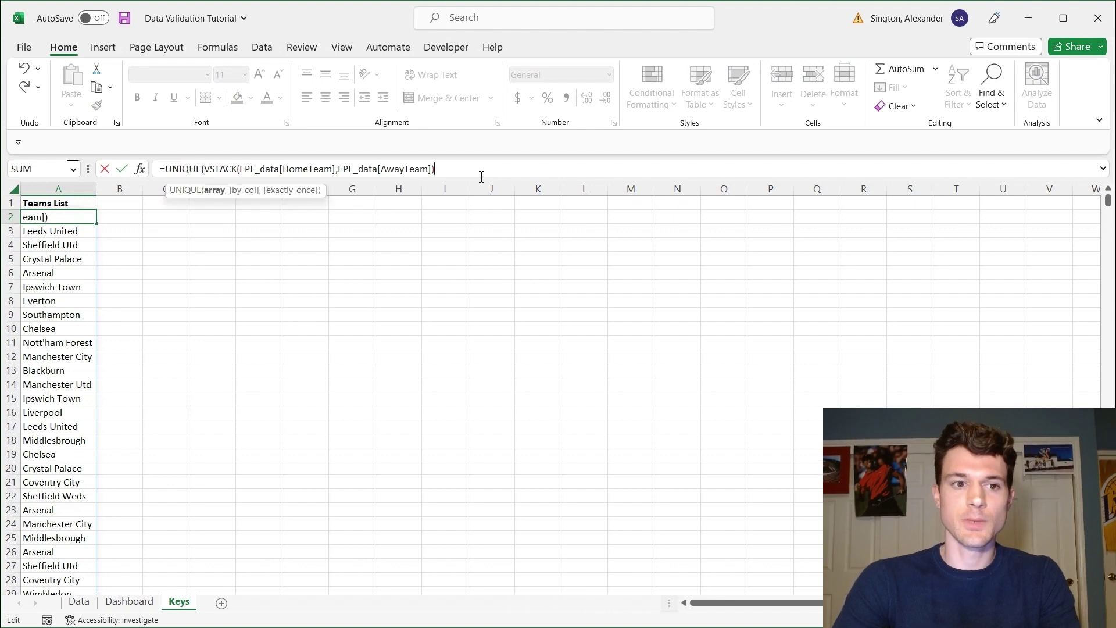
text())
key(ctrl+Return)
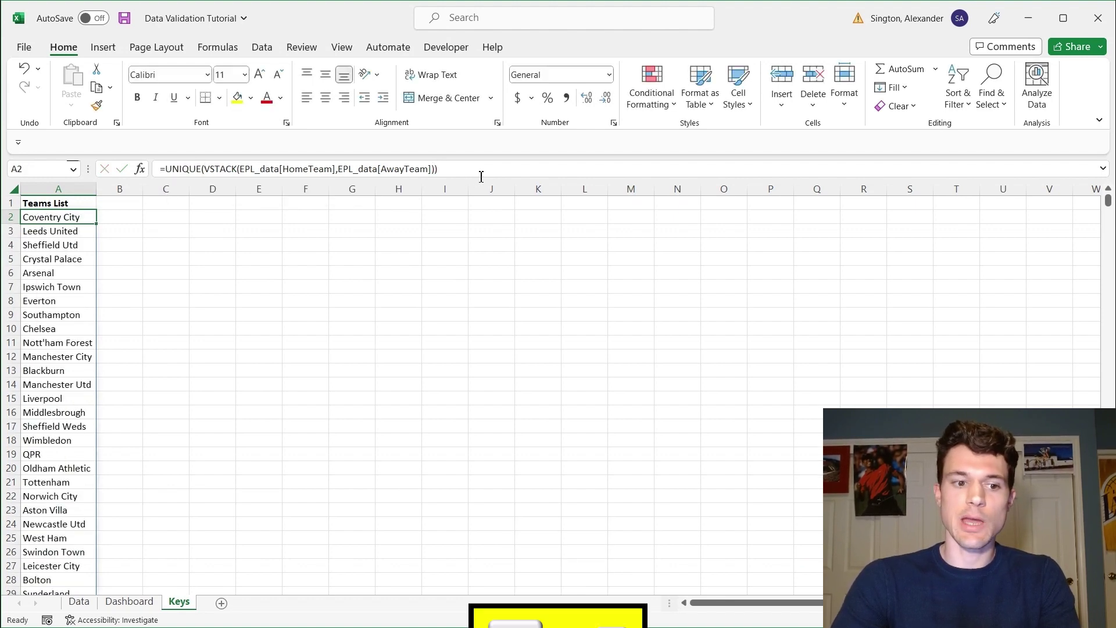
key(ctrl+Down)
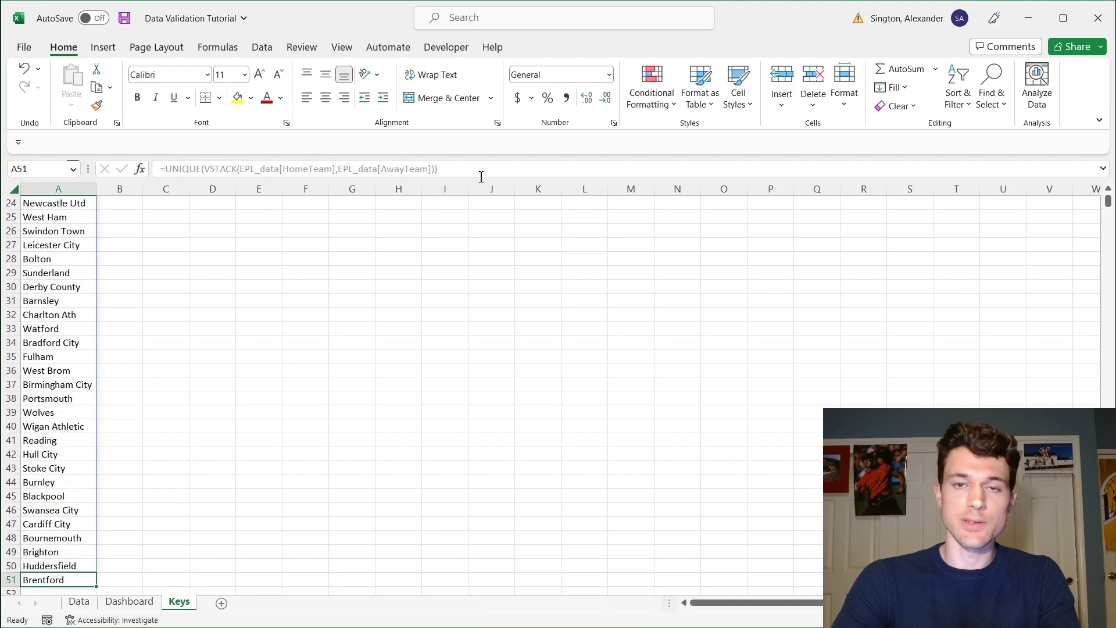
Wrap the A2 formula in SORT to alphabetize the teams, then return to the Dashboard
key(ctrl+Up)
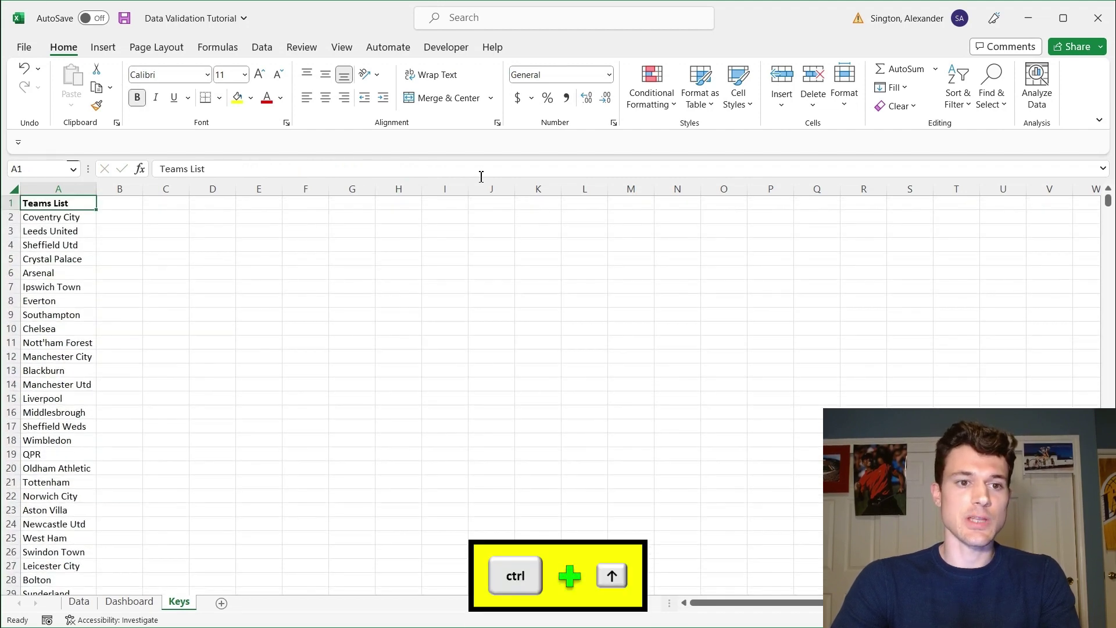
key(Down)
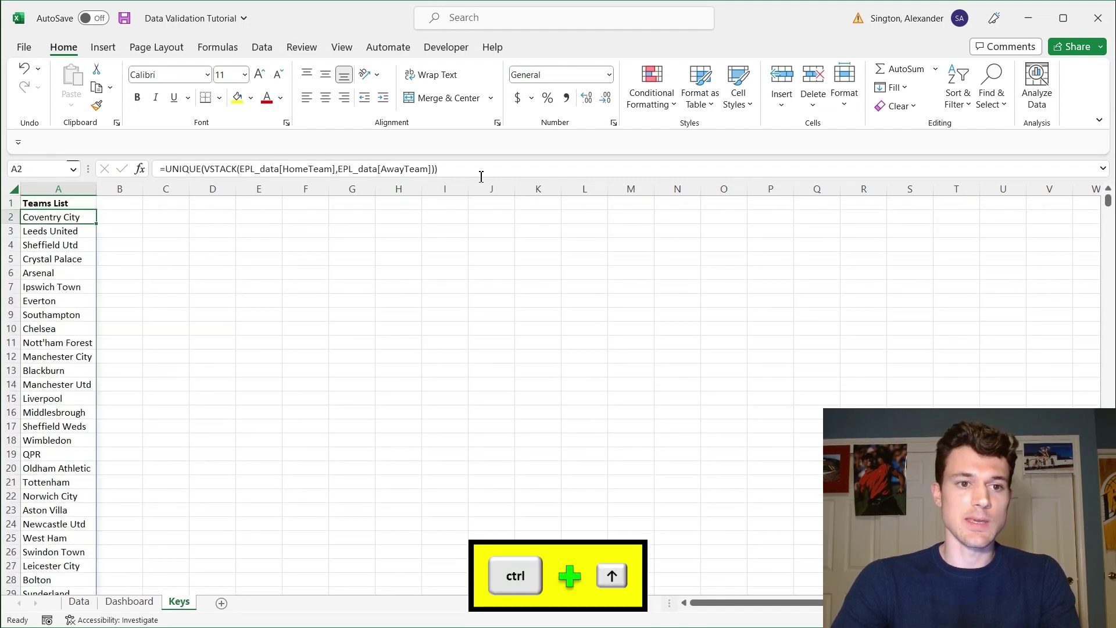
click(168, 174)
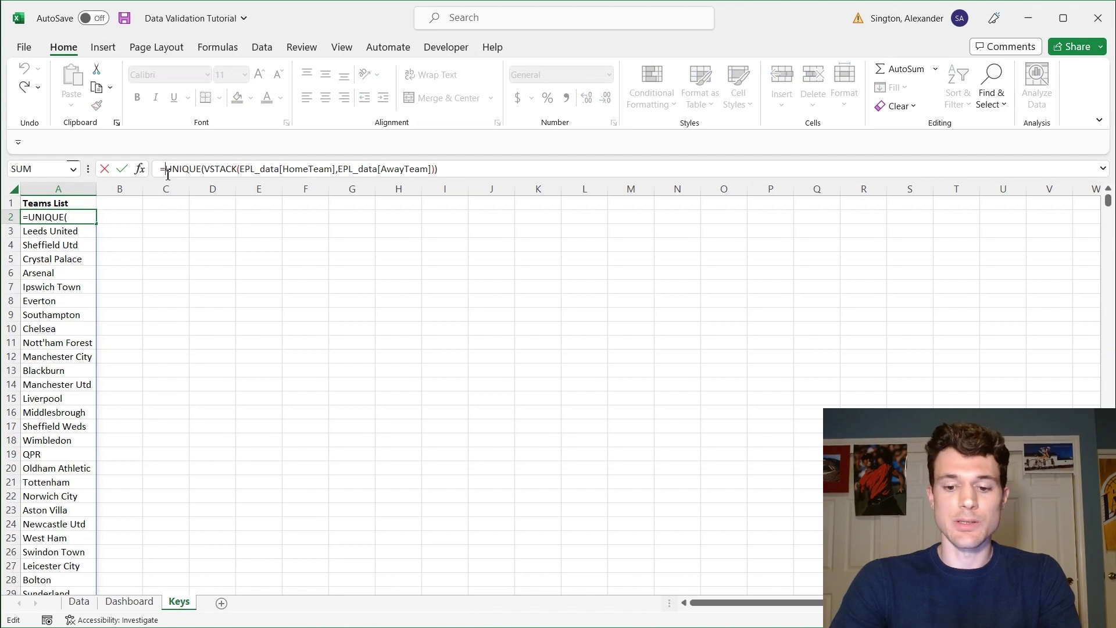
text(SO)
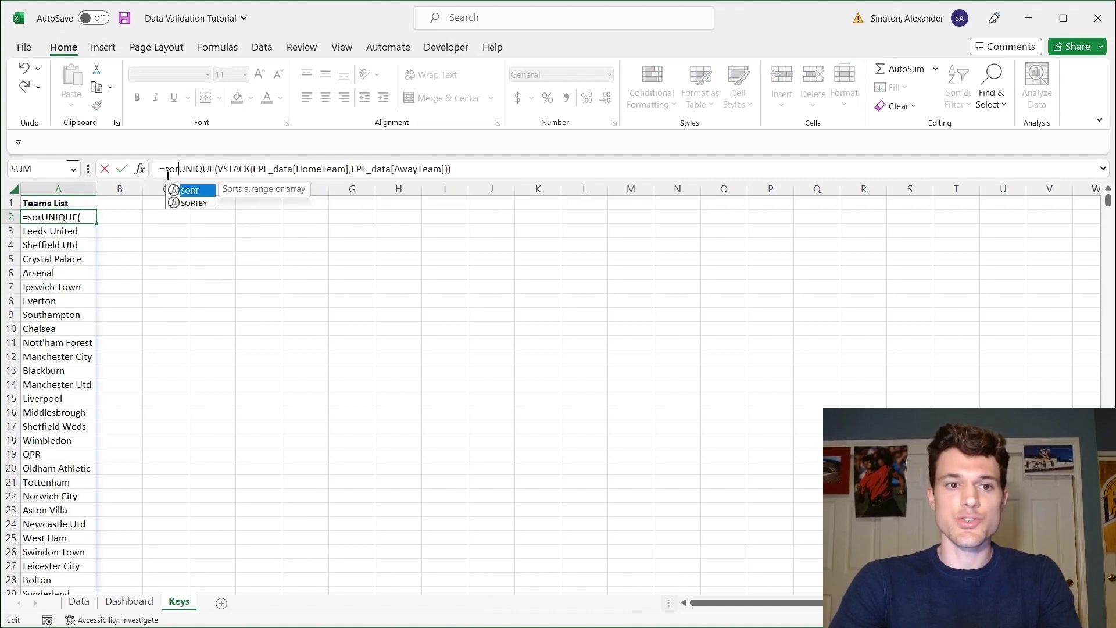
key(Tab)
click(535, 170)
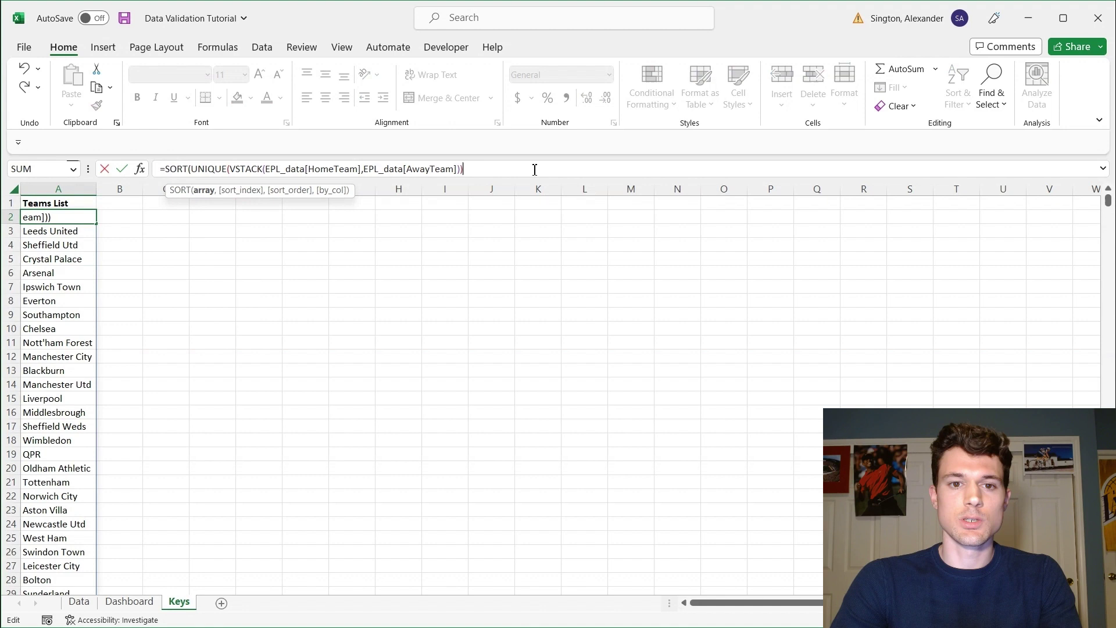
key(ctrl+Return)
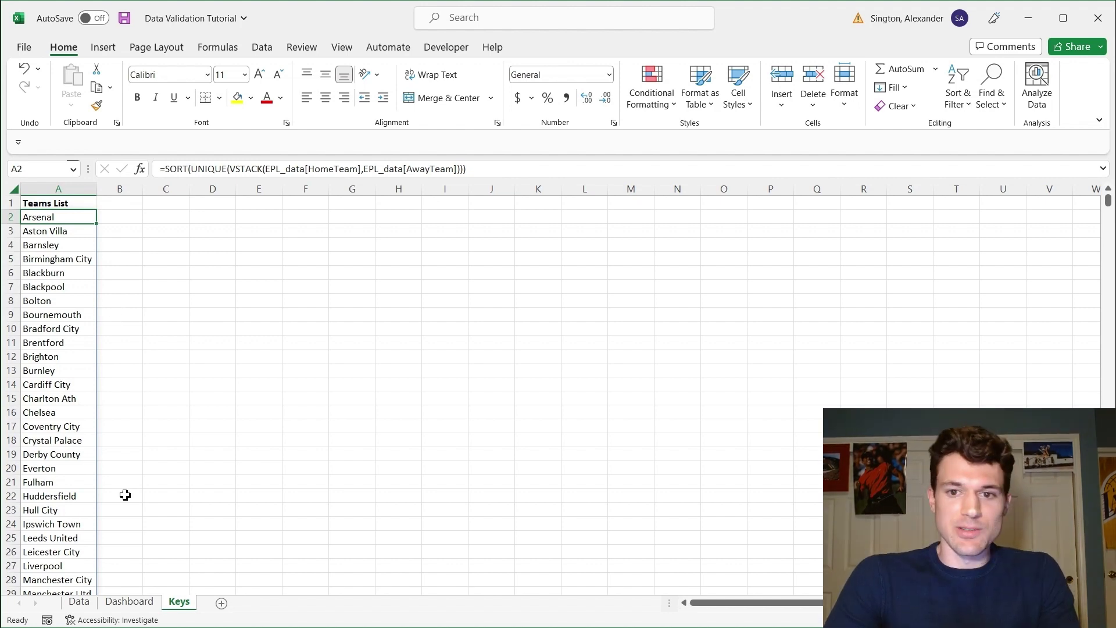
click(143, 601)
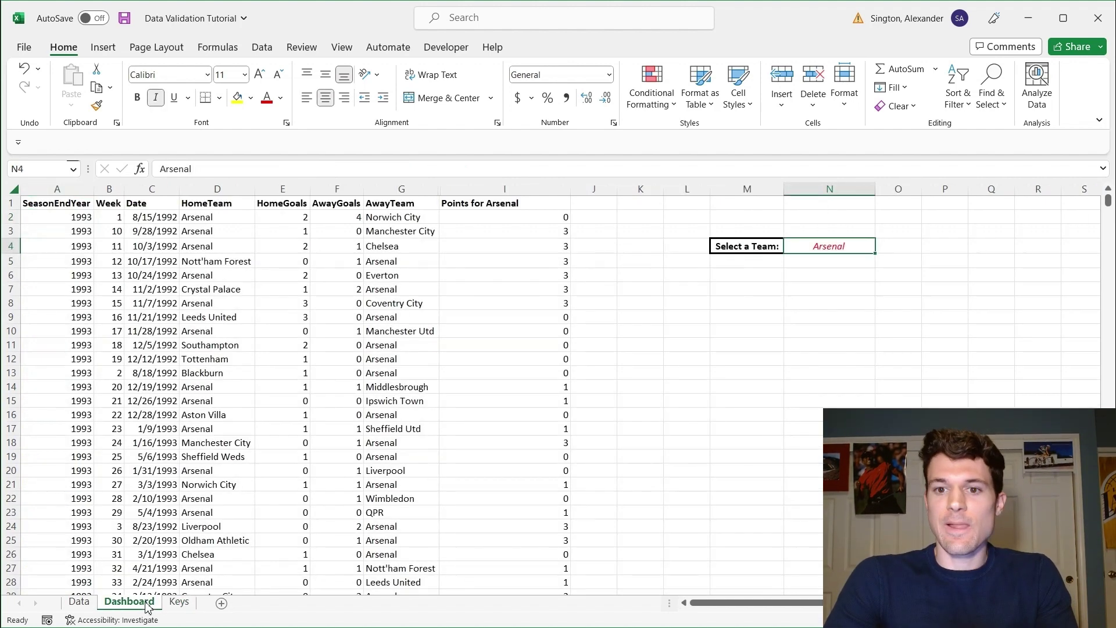
Open Data Validation for N4 via Alt+A+V+V and set Allow to List
click(778, 347)
click(838, 246)
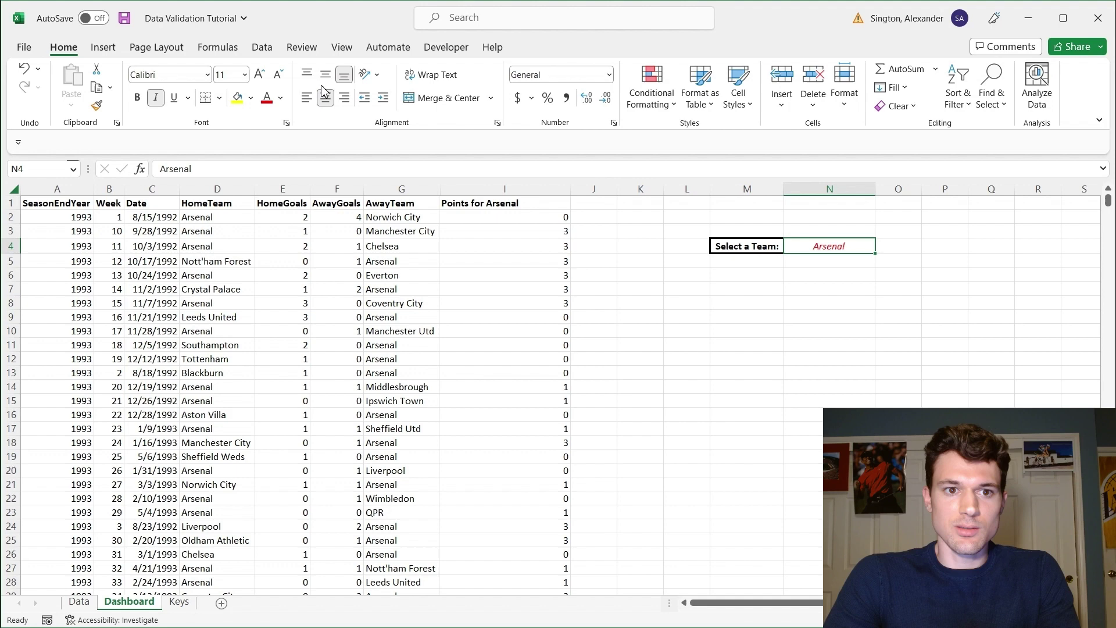
click(264, 50)
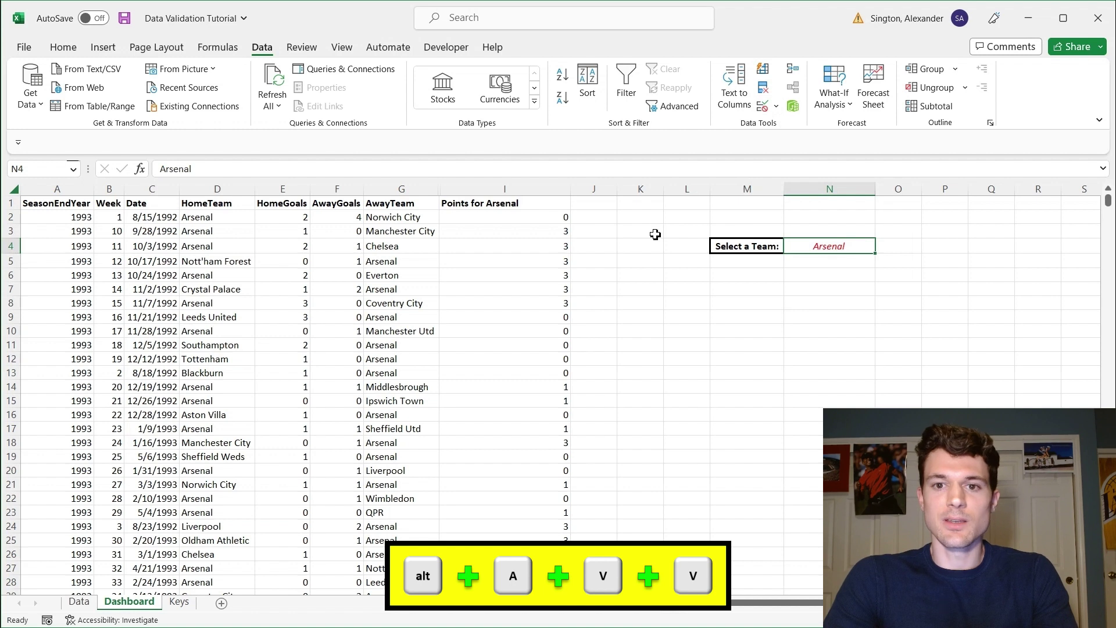
key(alt)
key(a)
key(v)
key(v)
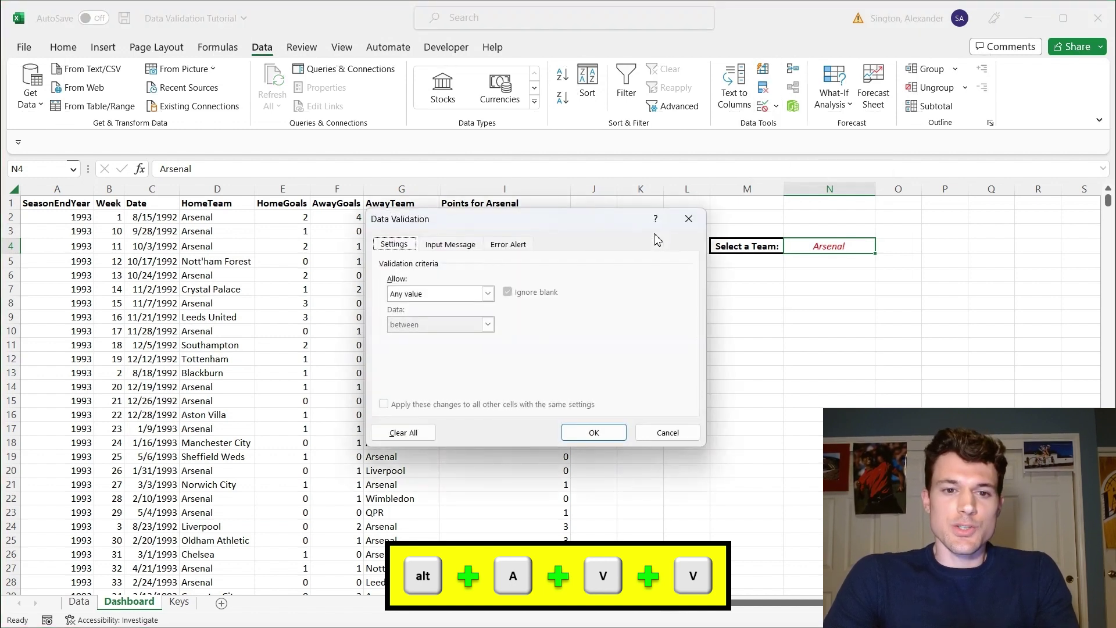
click(420, 298)
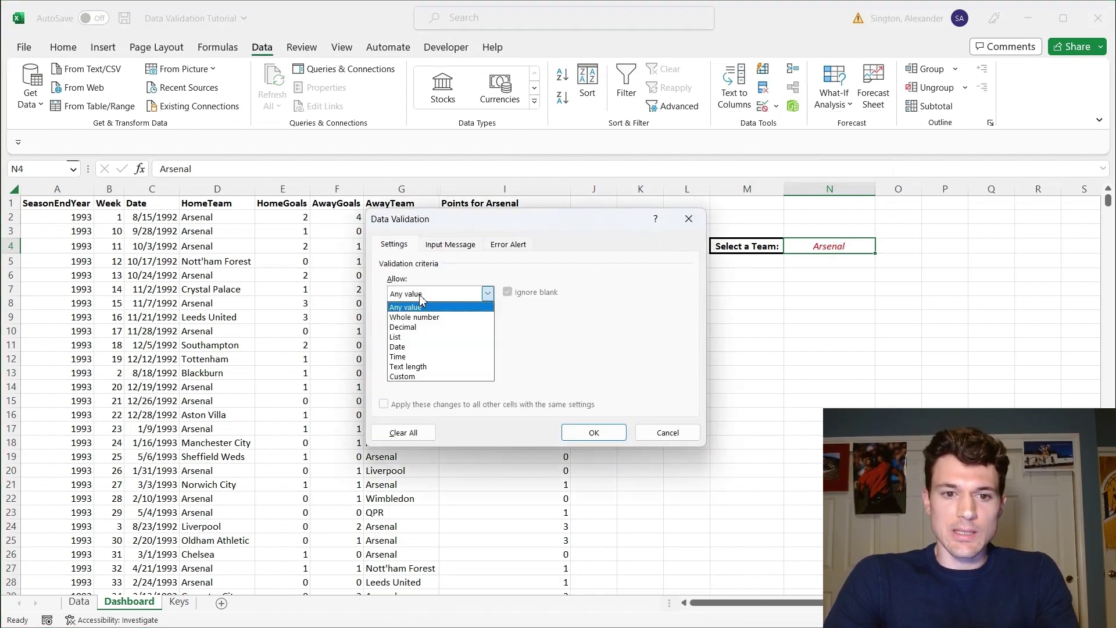
click(414, 337)
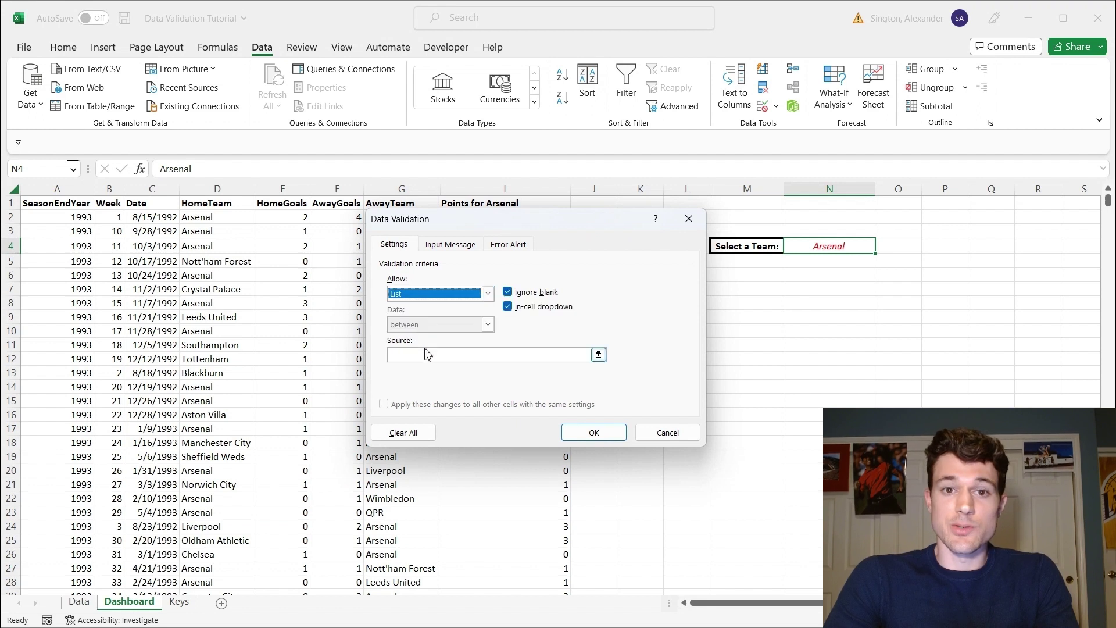
click(428, 352)
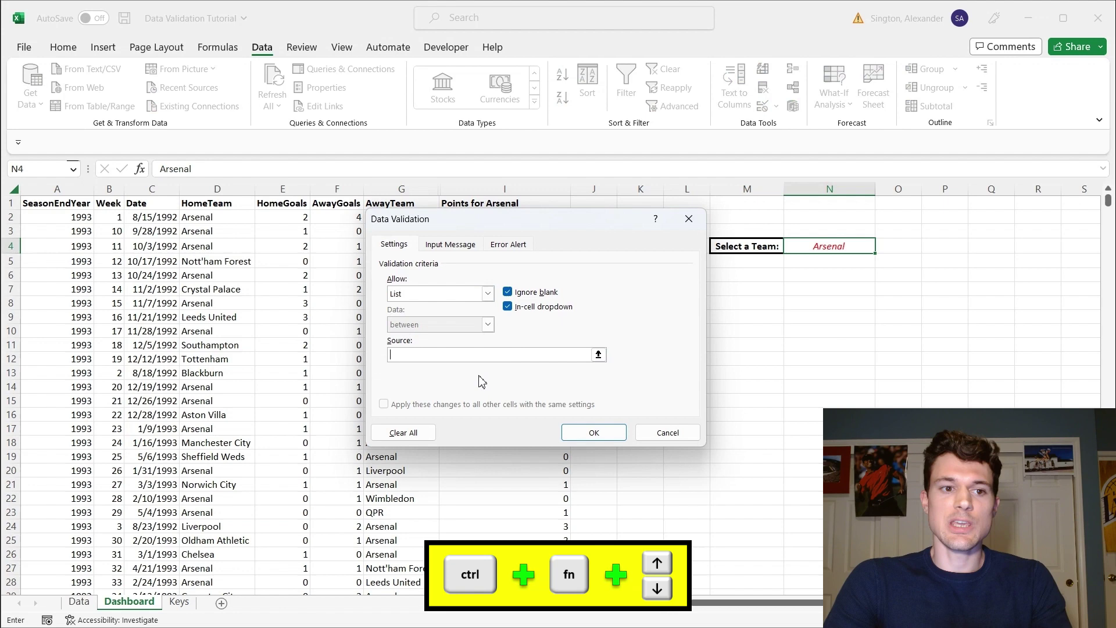
Set the list source to the Keys team range from A2 down to the last team
key(ctrl+Page_Down)
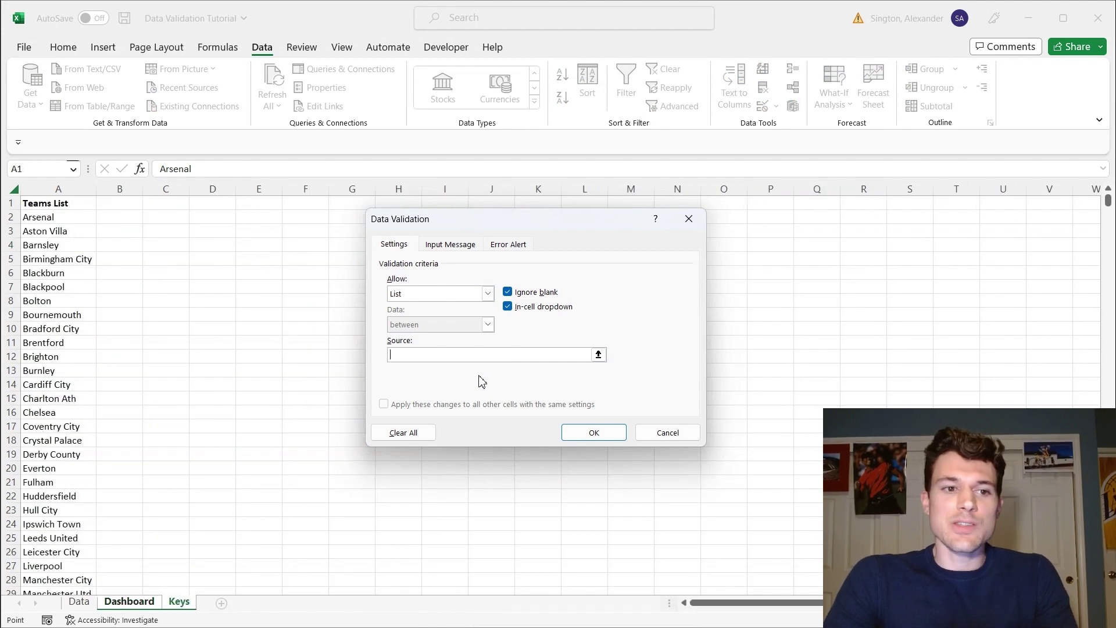
click(83, 223)
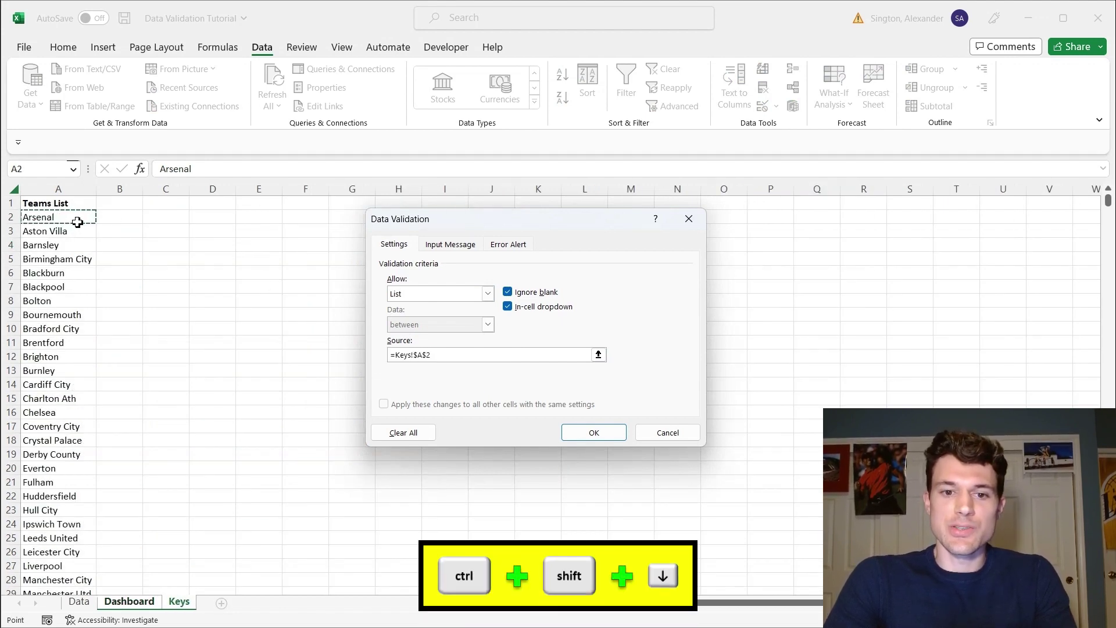
key(ctrl+shift+Down)
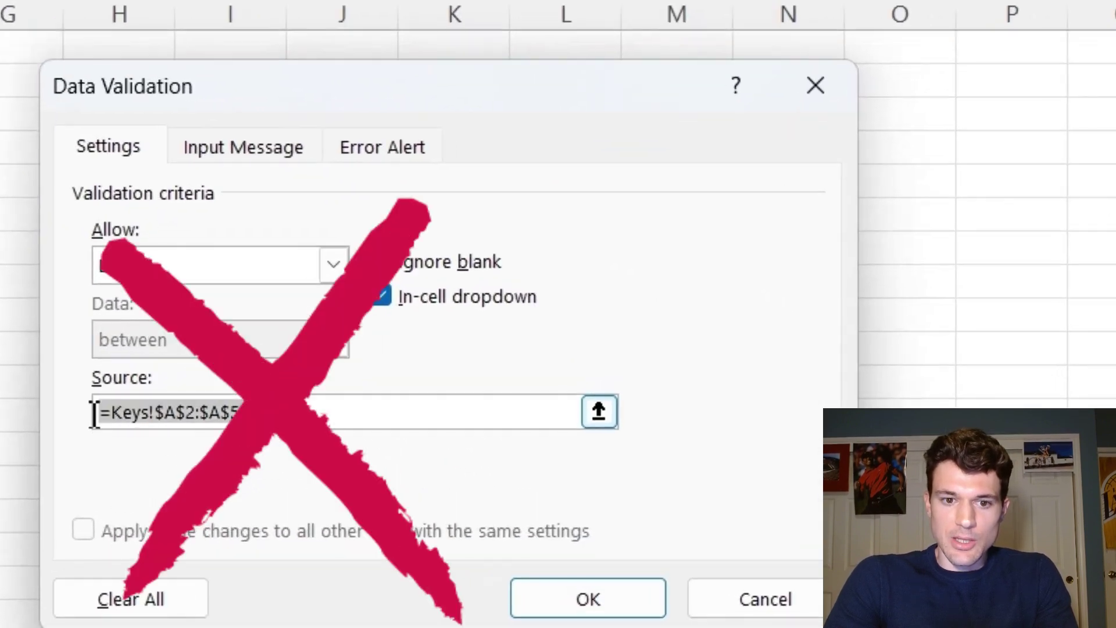
Replace the source with the spilled reference =Keys!$A$2# and apply the drop-down
click(96, 413)
click(313, 419)
key(BackSpace)
key(BackSpace)
key(BackSpace)
key(BackSpace)
key(BackSpace)
key(BackSpace)
key(BackSpace)
key(BackSpace)
key(BackSpace)
key(BackSpace)
key(BackSpace)
key(BackSpace)
key(BackSpace)
key(BackSpace)
key(BackSpace)
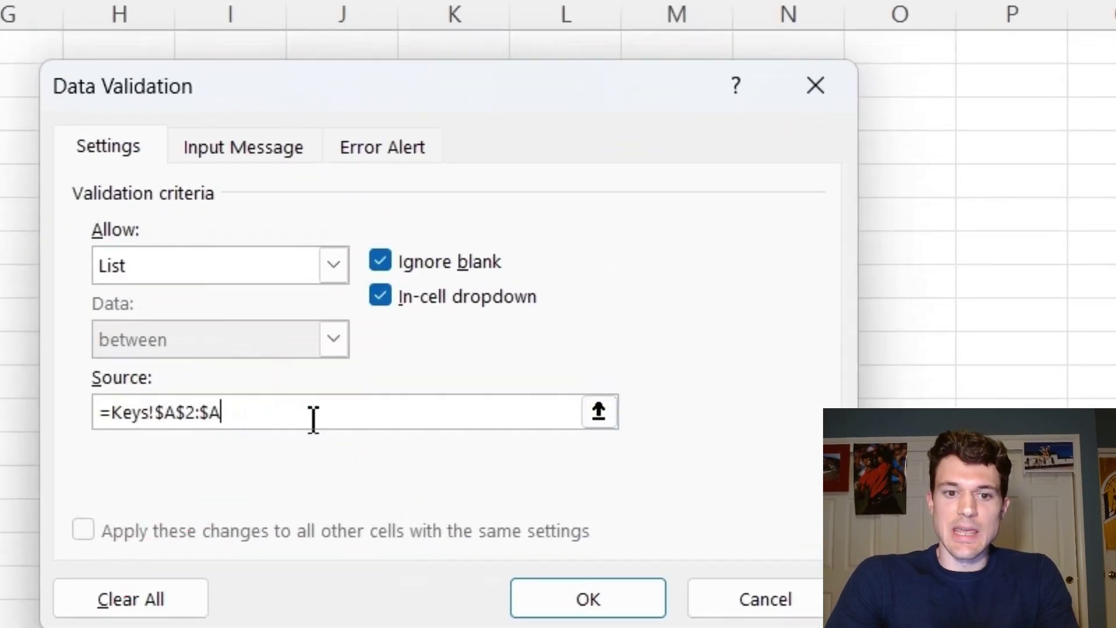
key(BackSpace)
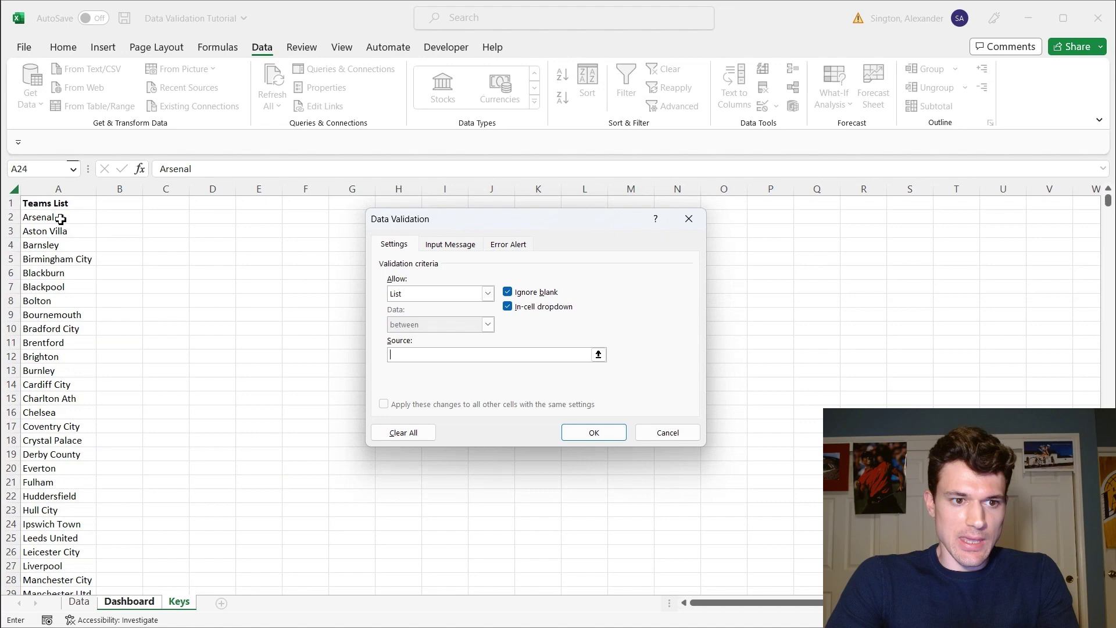
click(56, 218)
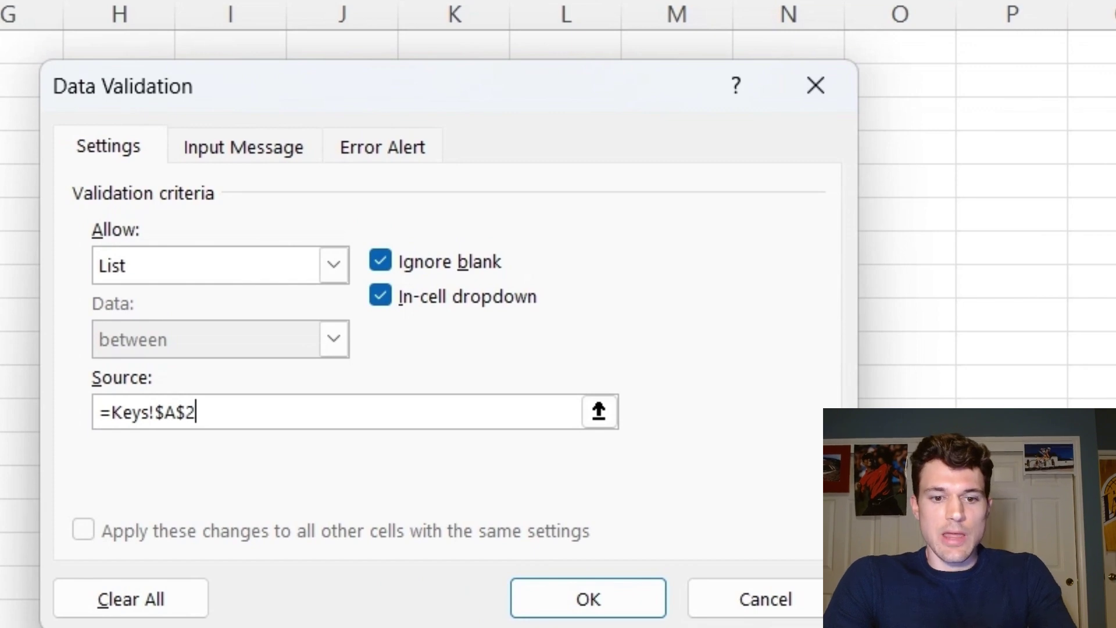
text(#)
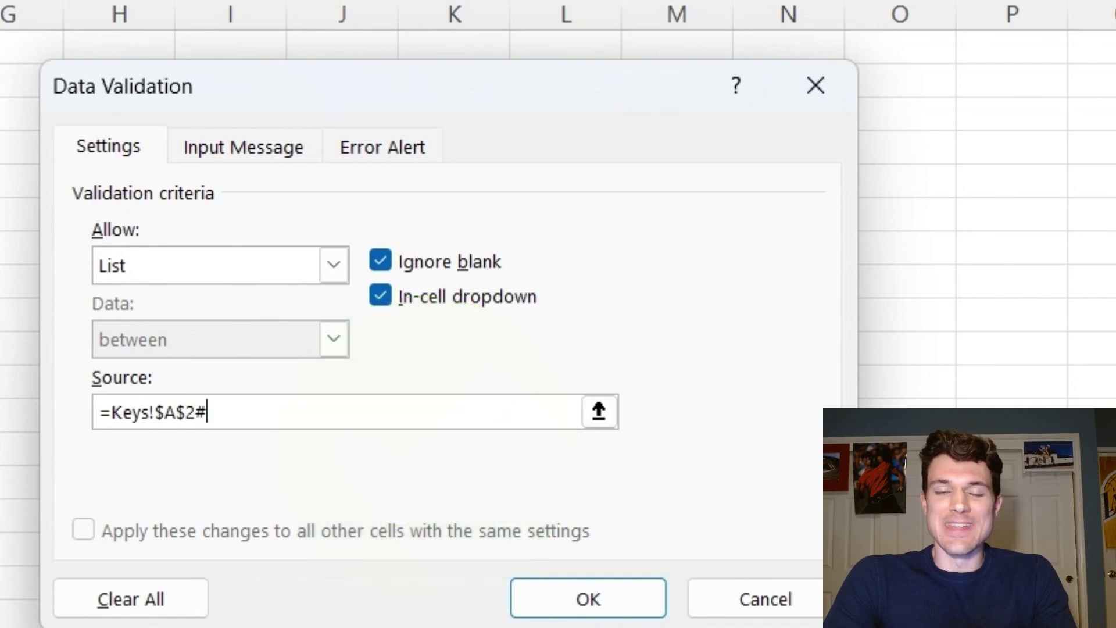
click(567, 587)
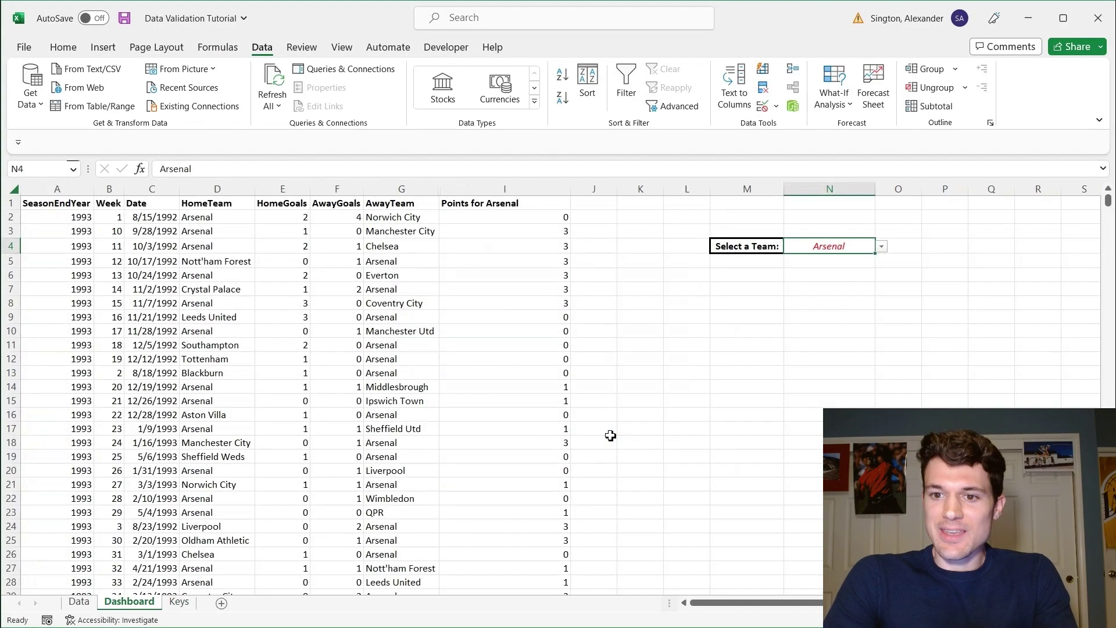
Test N4's team drop-down by picking Leicester City, then Nott'ham Forest, then QPR
click(882, 248)
drag(879, 273, 880, 295)
click(846, 309)
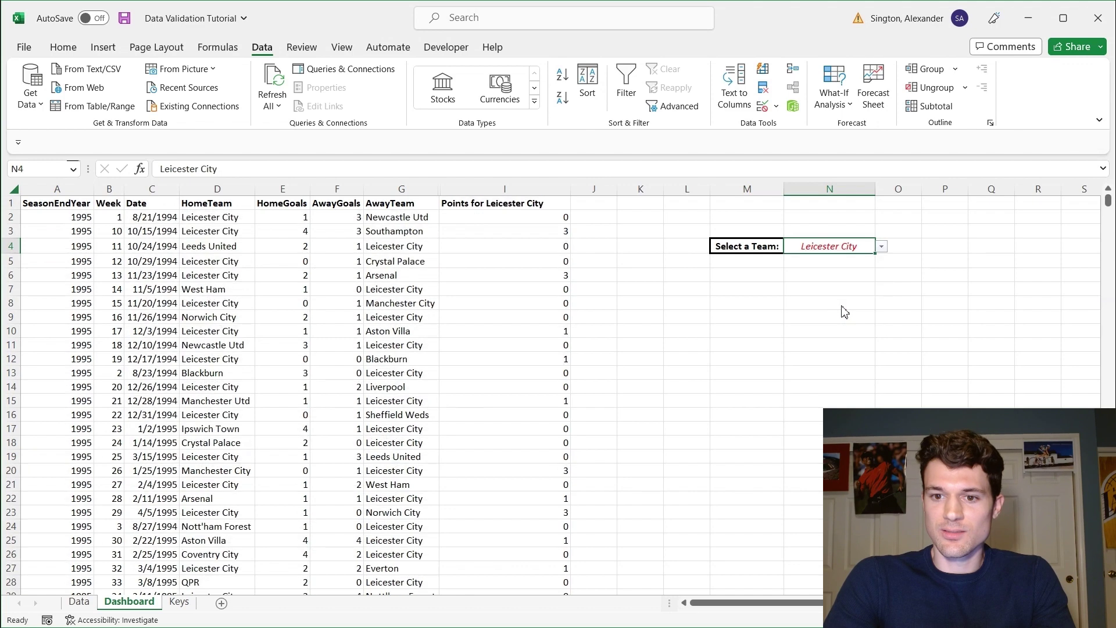
click(883, 247)
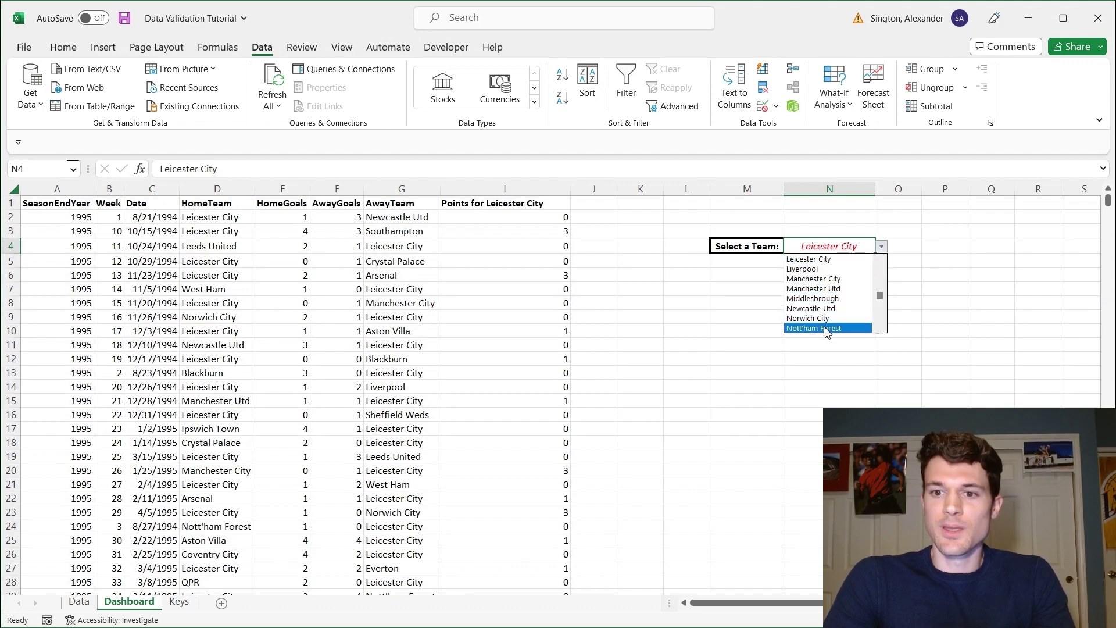
click(829, 326)
click(882, 246)
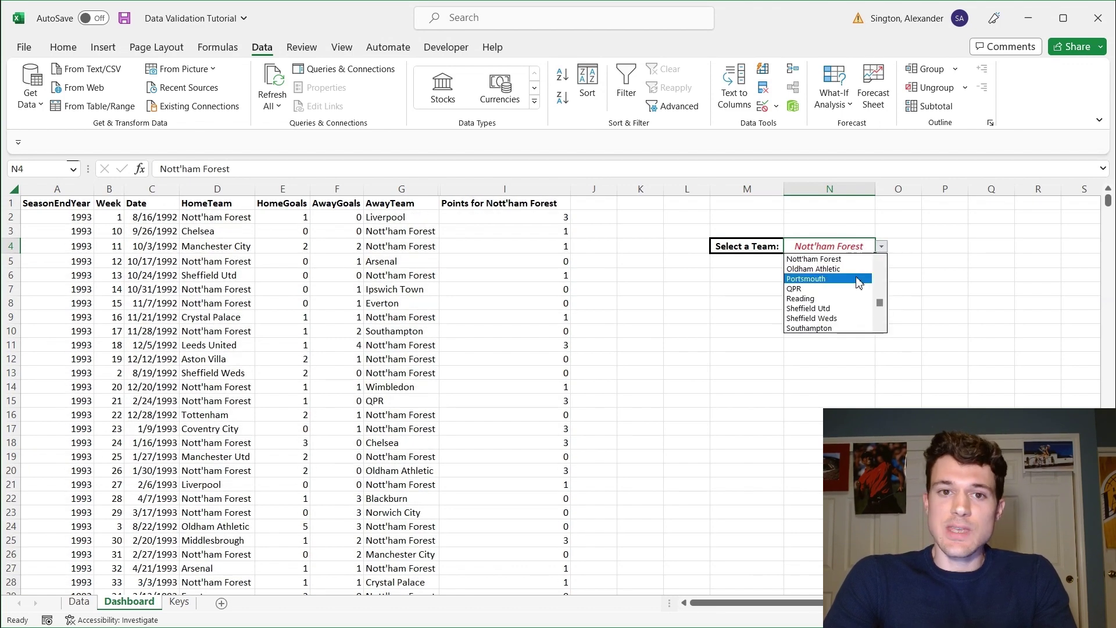
click(844, 292)
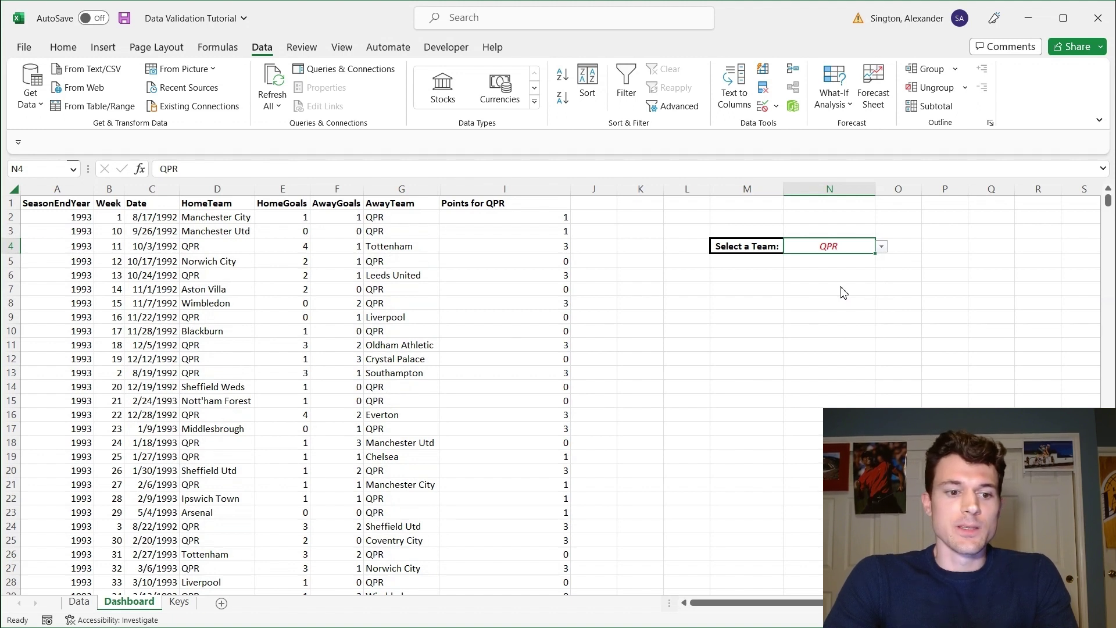
On the Data sheet, jump to the first empty row below the match data
key(ctrl+Page_Up)
click(715, 333)
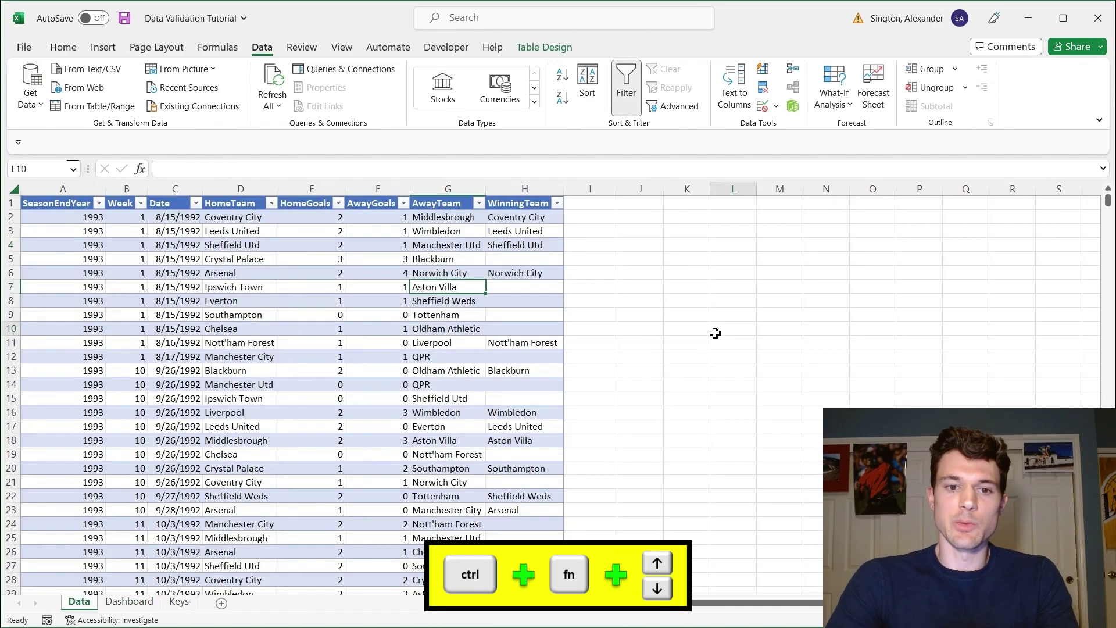
click(415, 329)
key(ctrl+Down)
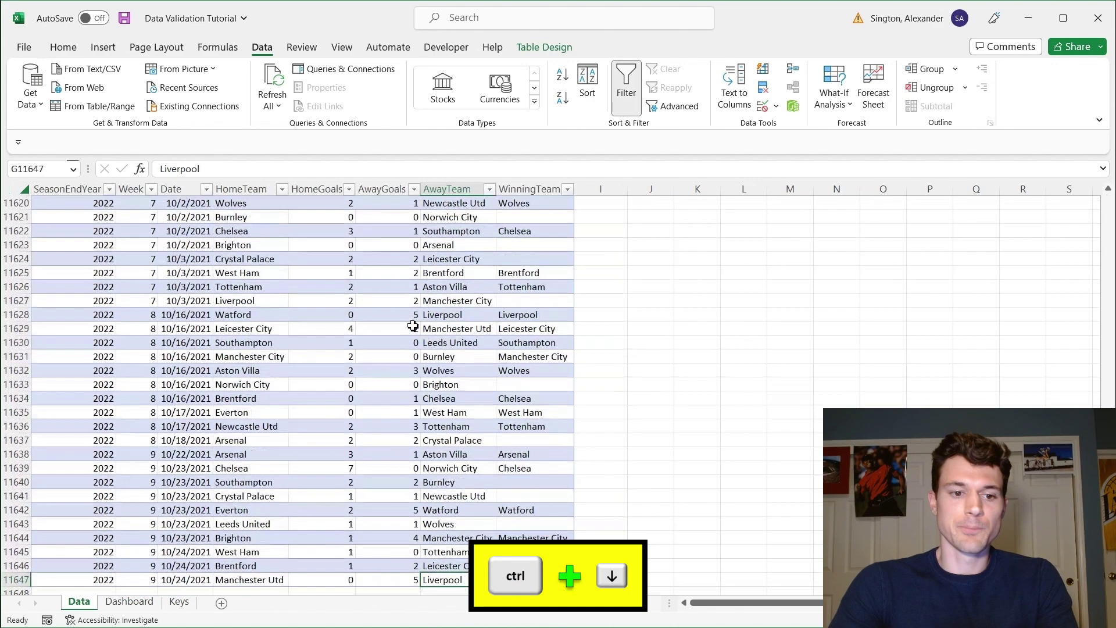
key(Down)
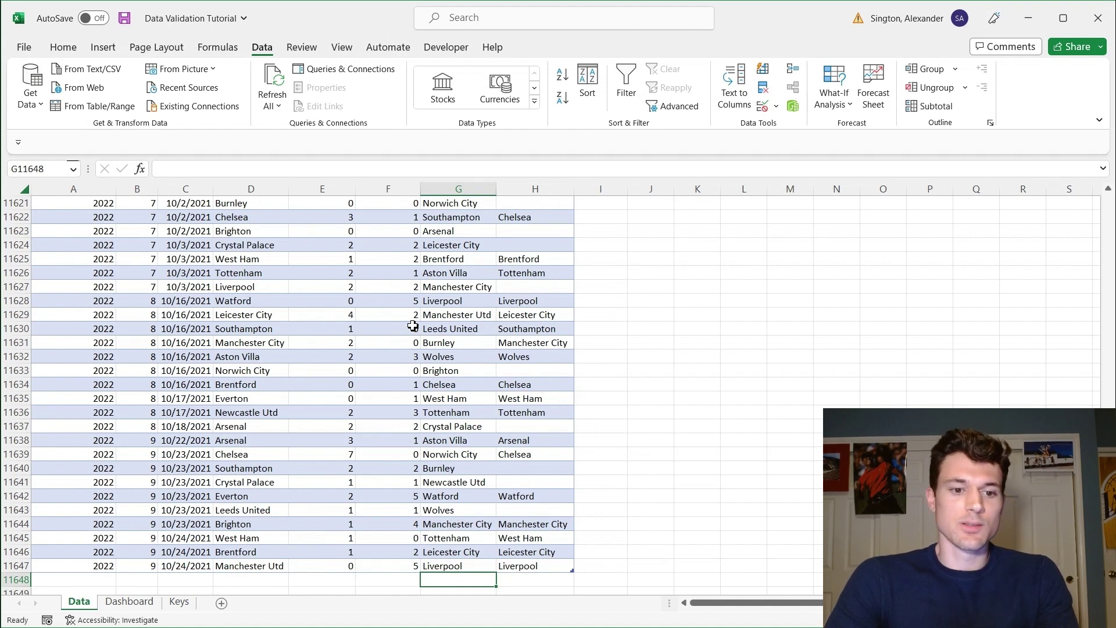
Enter ABC as HomeTeam and XYZ as AwayTeam in new row 11648
click(247, 580)
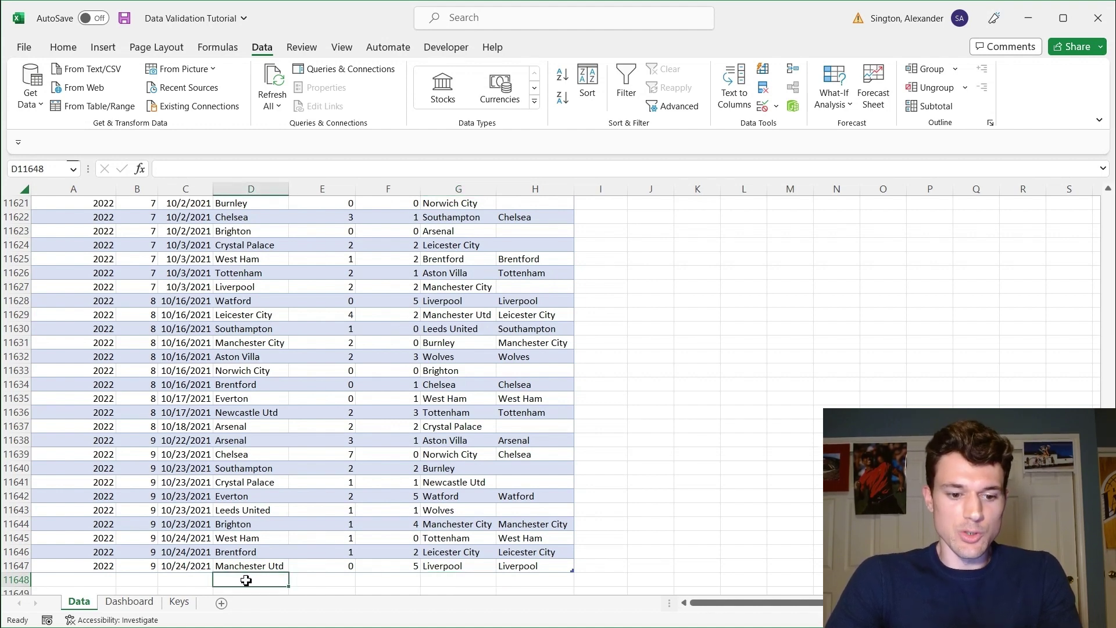
text(ABC)
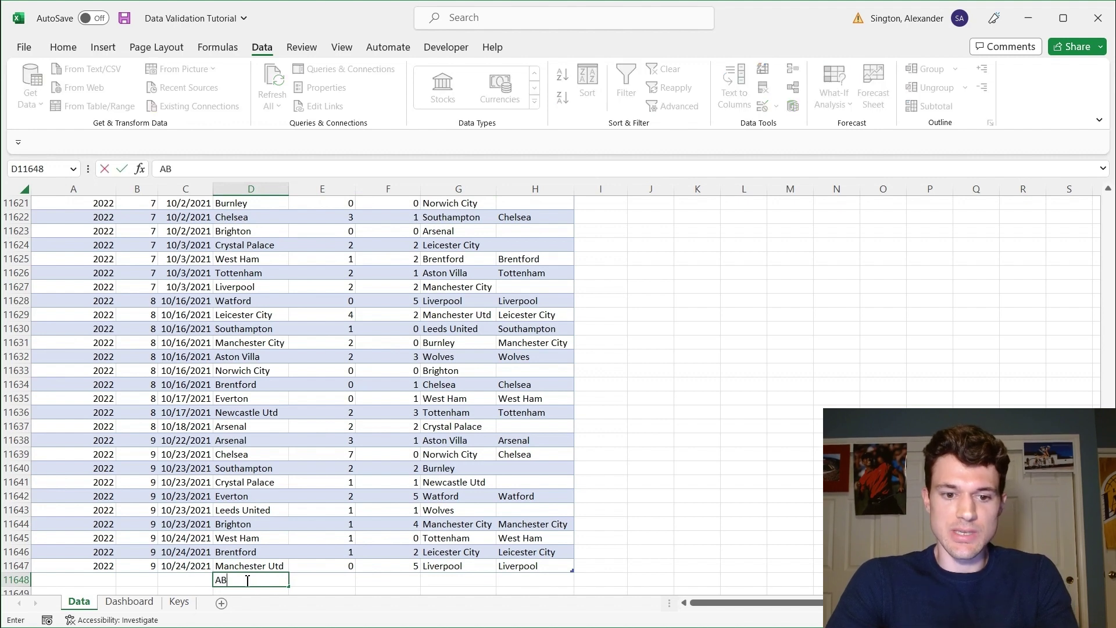
key(Tab)
key(Tab)
key(Tab)
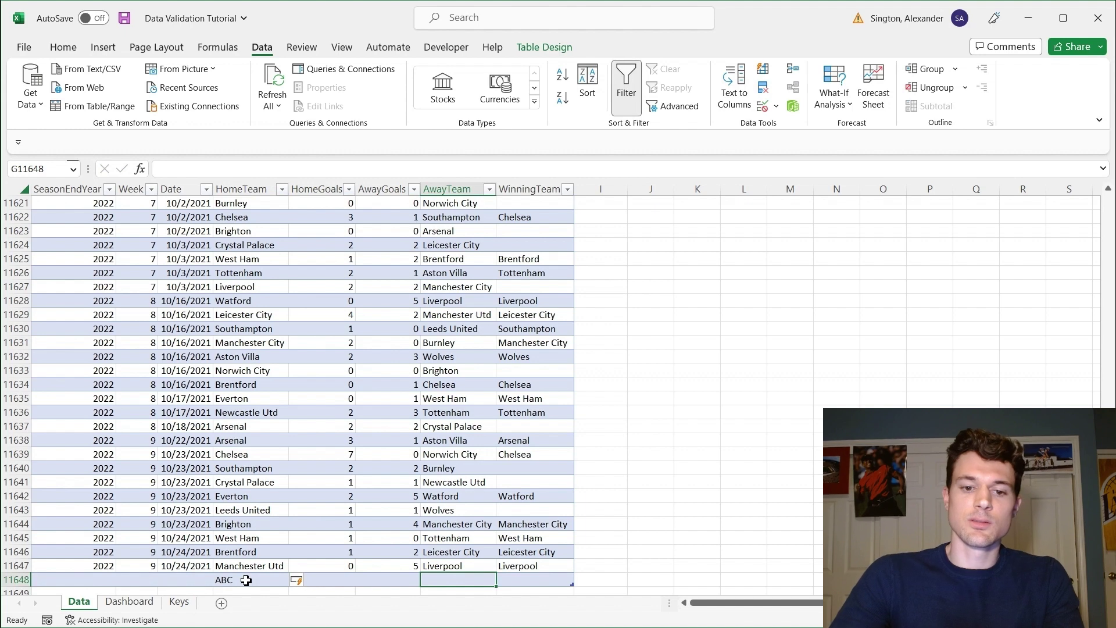
text(XYZ)
key(ctrl+Return)
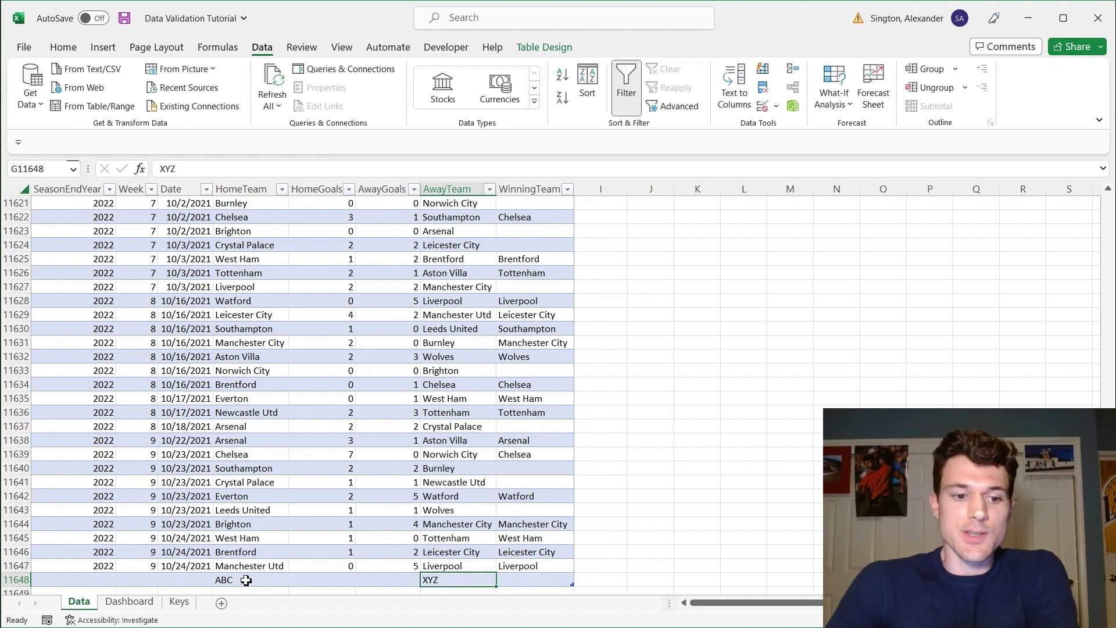
On the Keys sheet, inspect the SORT(UNIQUE(VSTACK())) formula and find XYZ at A53
click(179, 602)
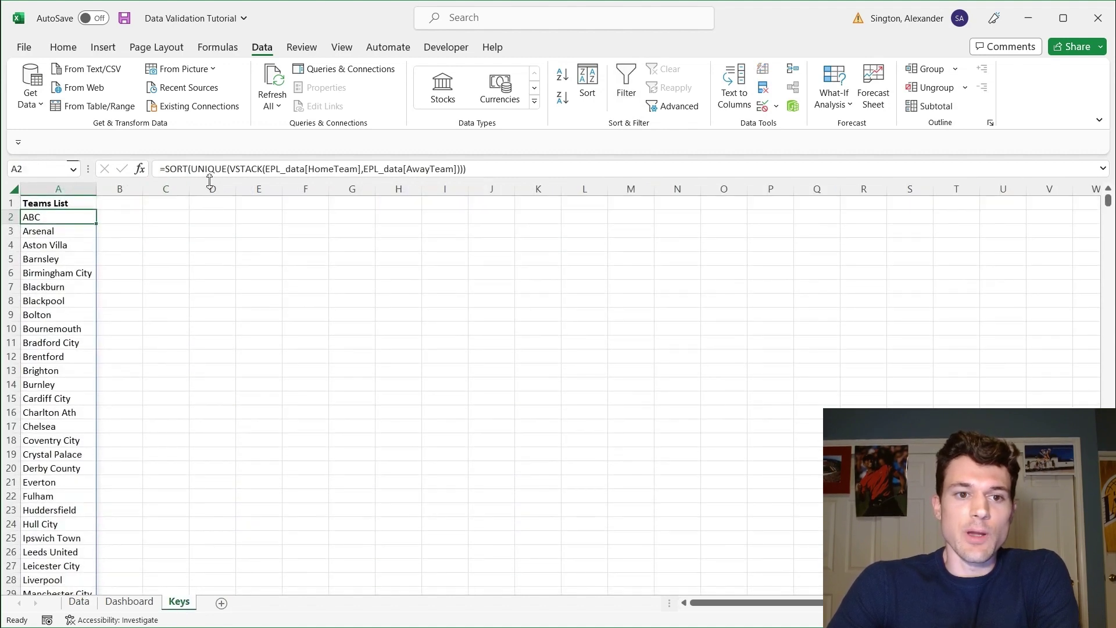
drag(270, 169, 358, 174)
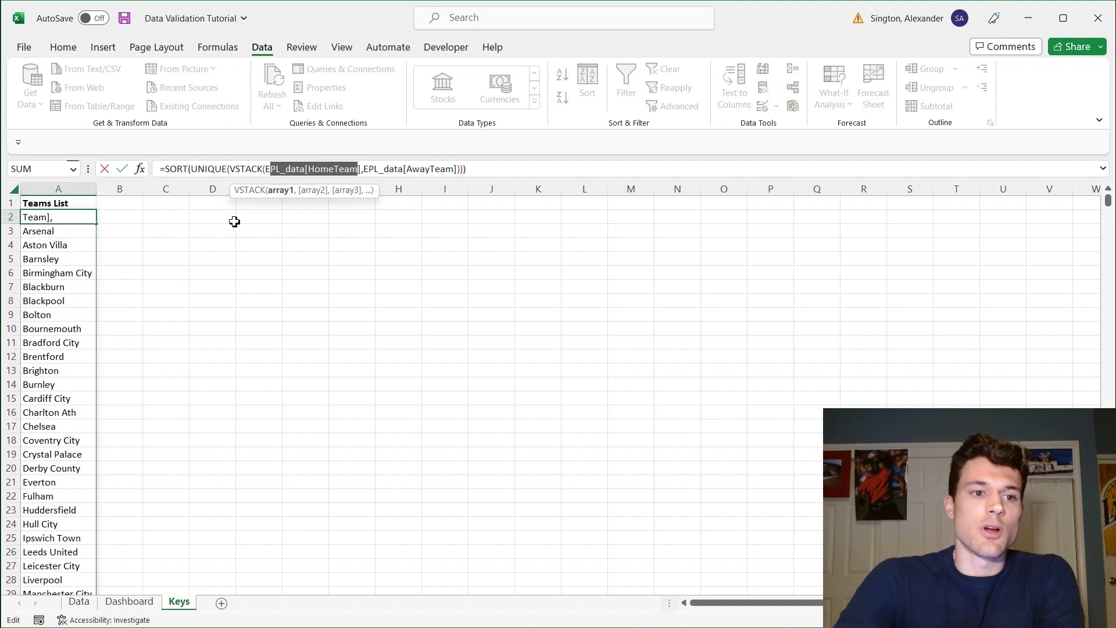
key(Escape)
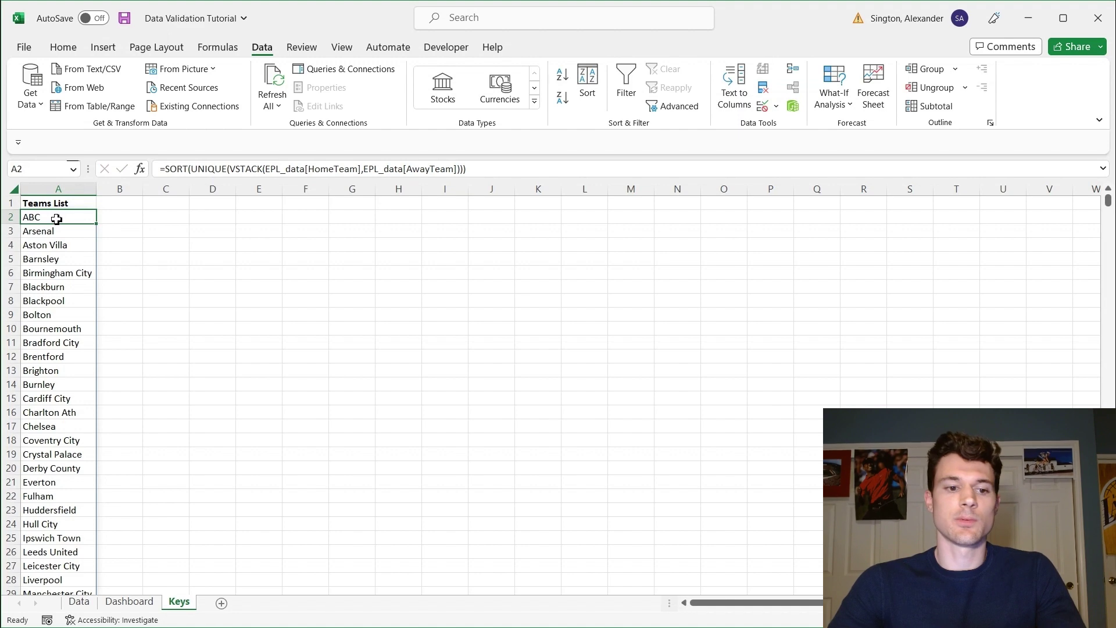
key(ctrl+Down)
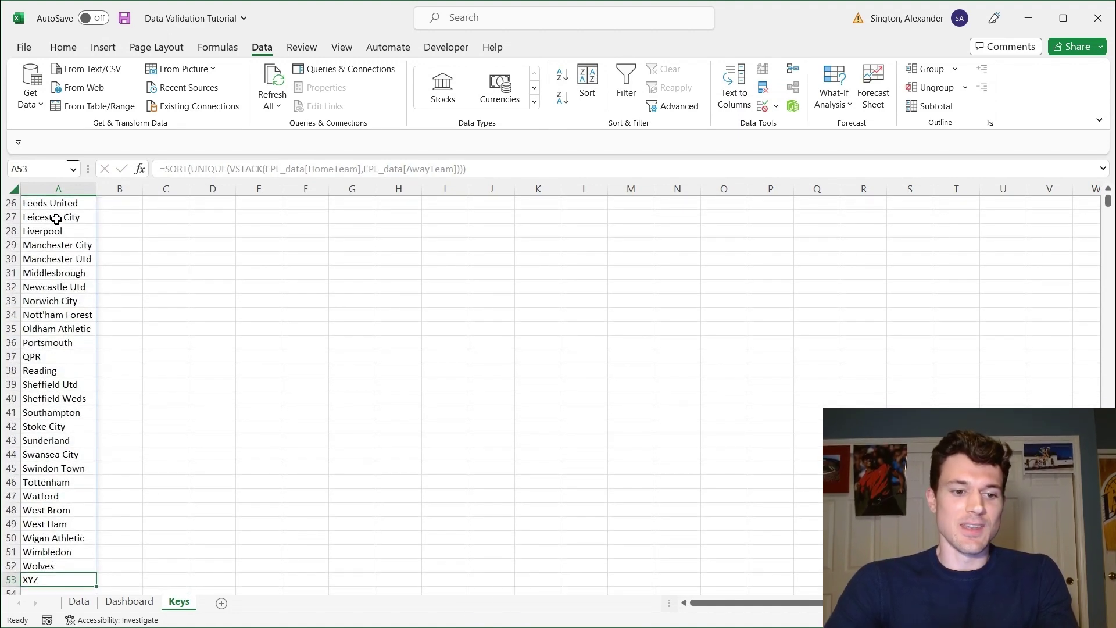
On the Dashboard, confirm N4's list includes ABC and XYZ, then choose Sheffield Weds
click(141, 602)
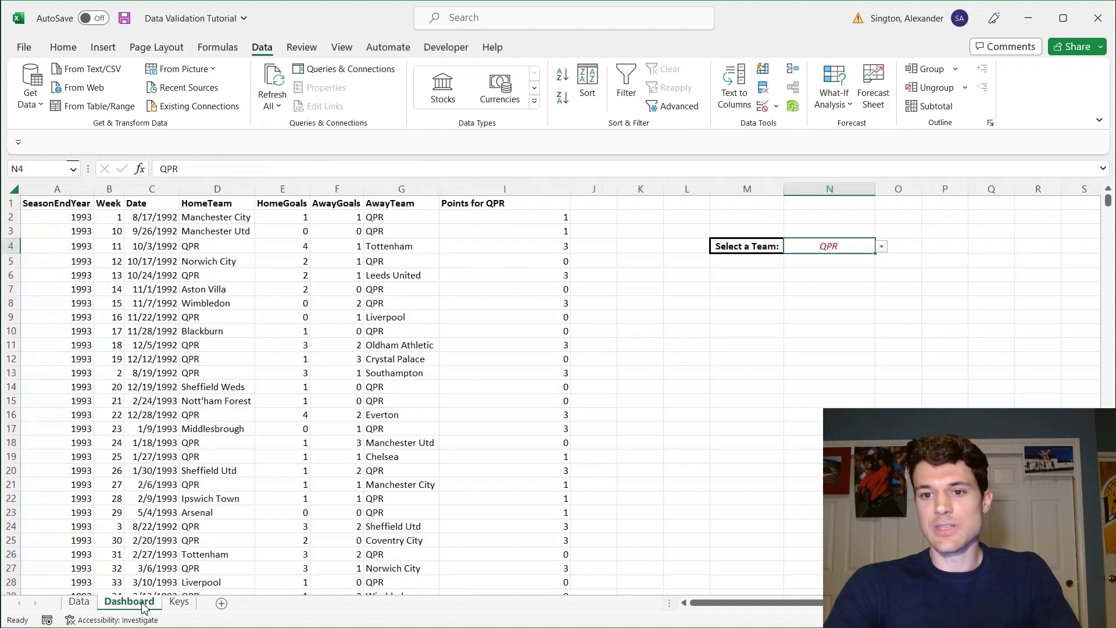
click(881, 246)
drag(880, 307, 880, 257)
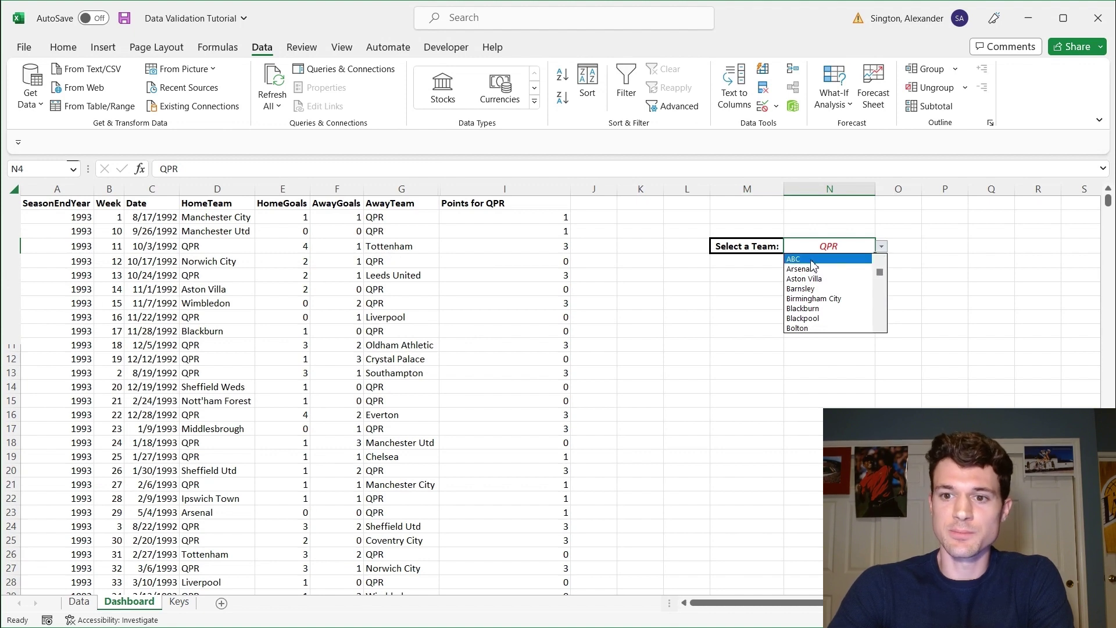
drag(880, 272, 875, 342)
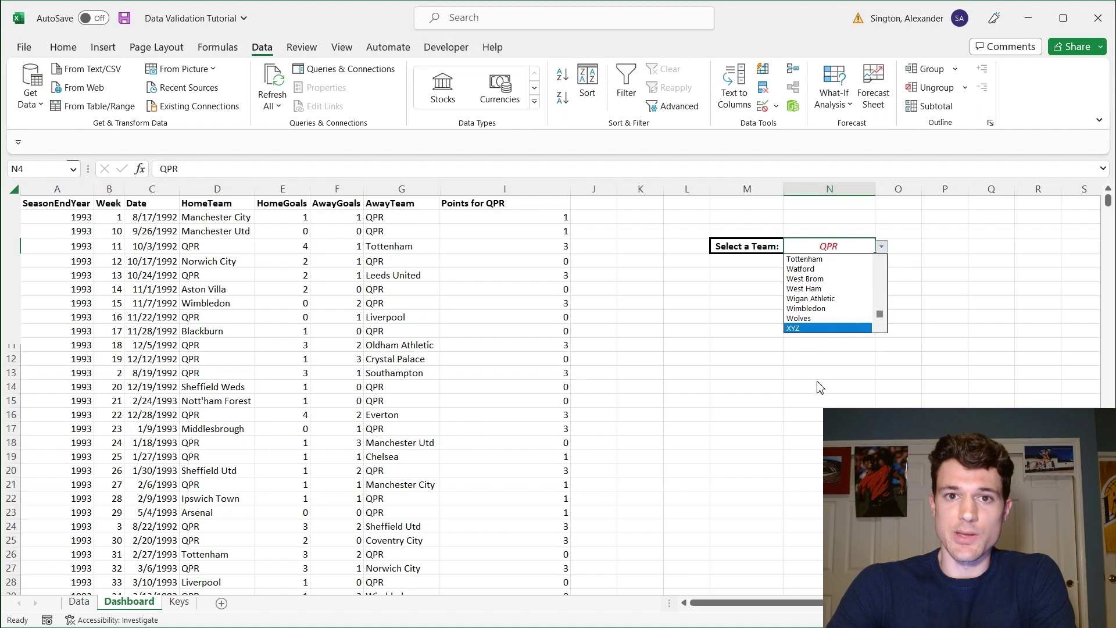
key(Escape)
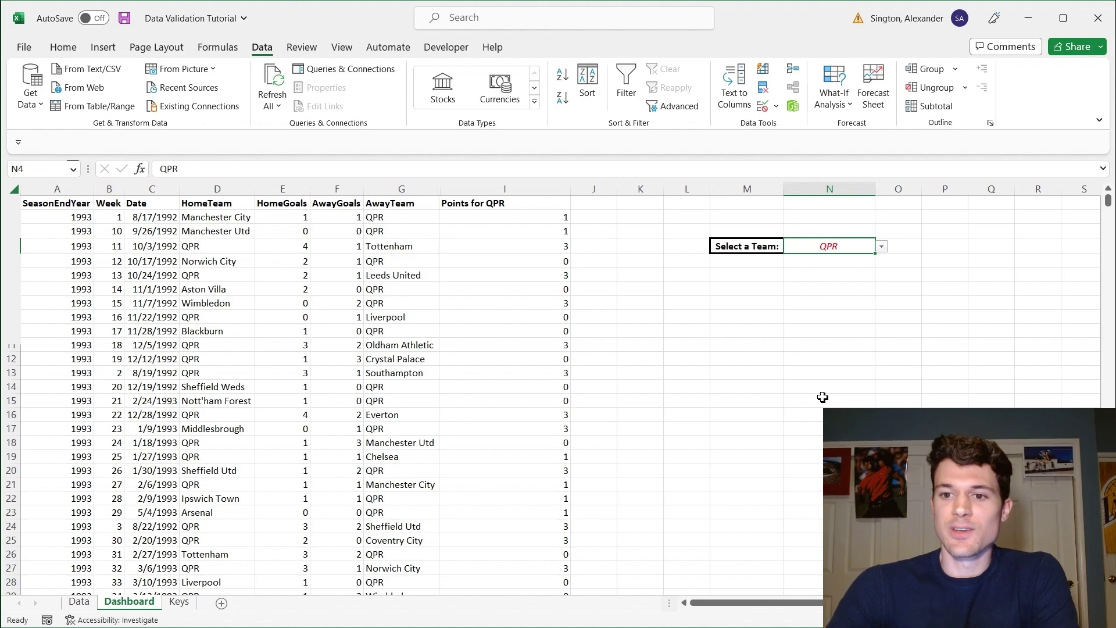
click(881, 247)
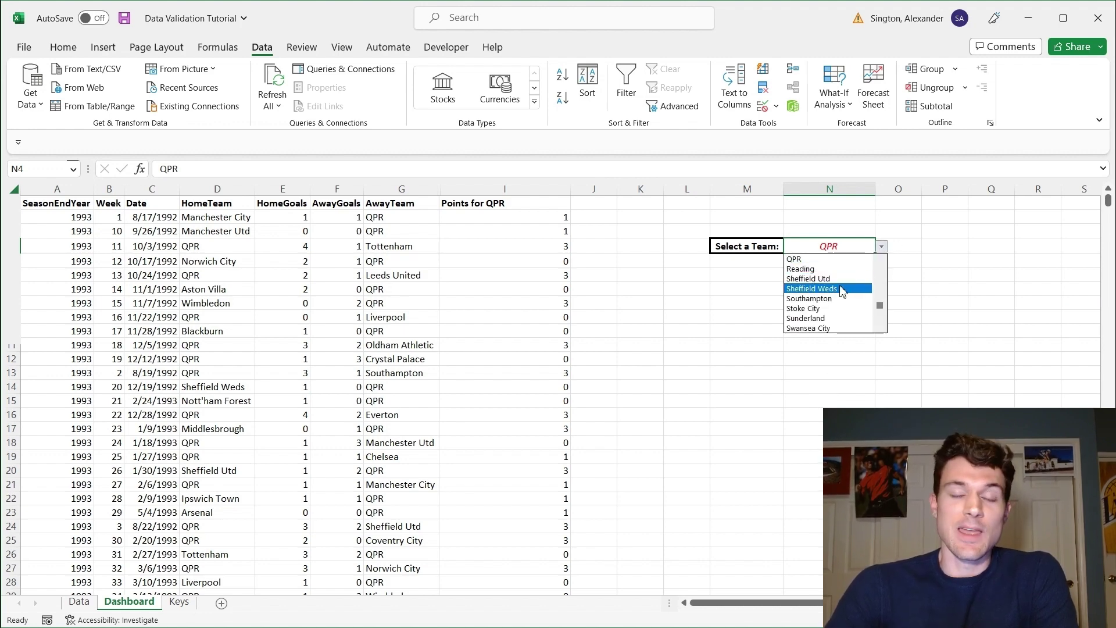
click(844, 289)
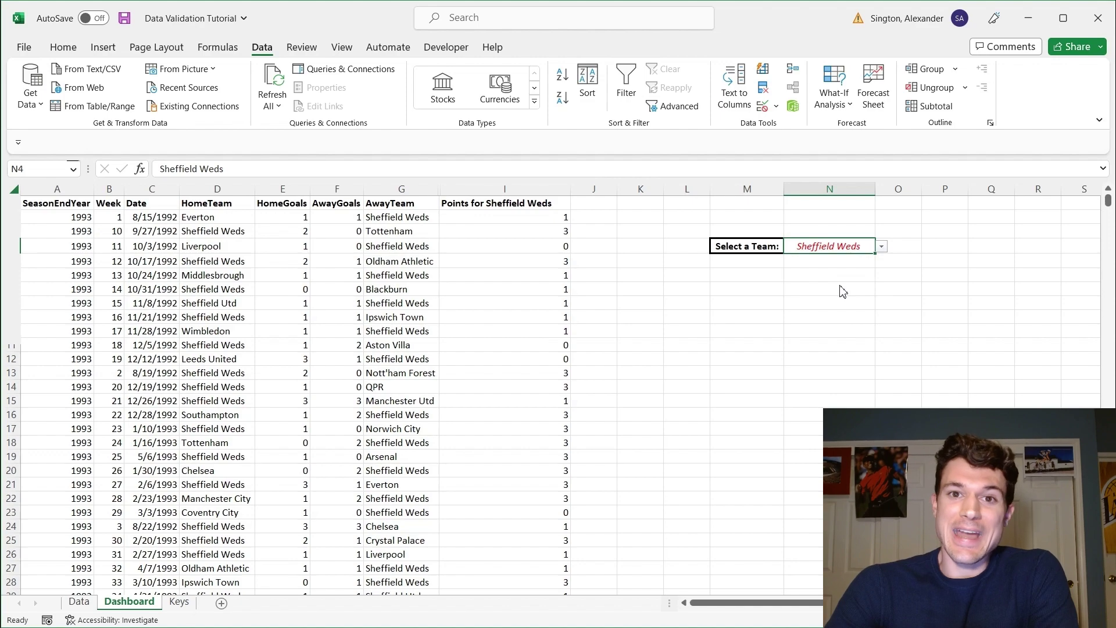